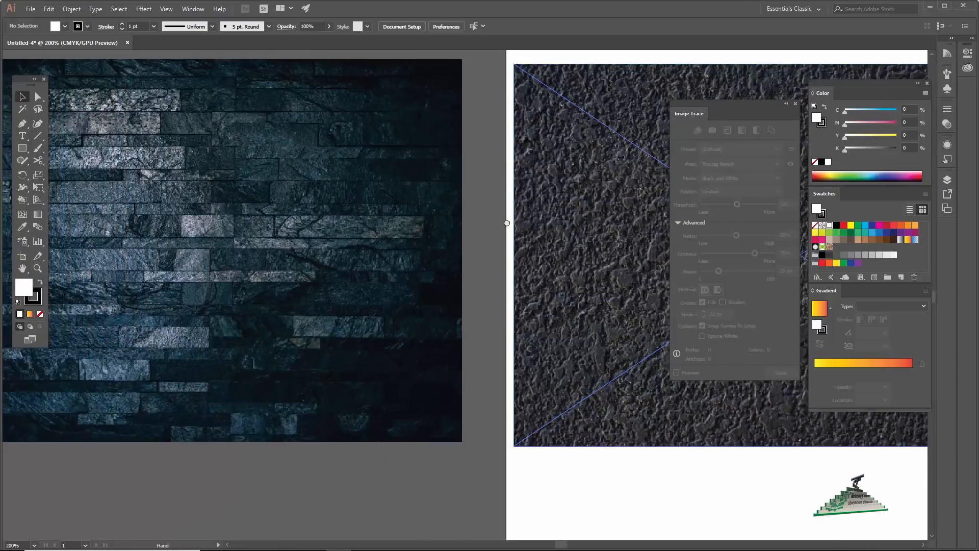
- Examine the stone wall image and the concrete texture image placed side by side
drag(470, 208, 187, 240)
drag(402, 241, 287, 236)
mouse_move(428, 247)
mouse_down()
mouse_move(378, 228)
mouse_move(370, 248)
mouse_move(497, 223)
mouse_up()
mouse_move(357, 222)
mouse_down()
mouse_move(447, 225)
mouse_move(432, 233)
mouse_up()
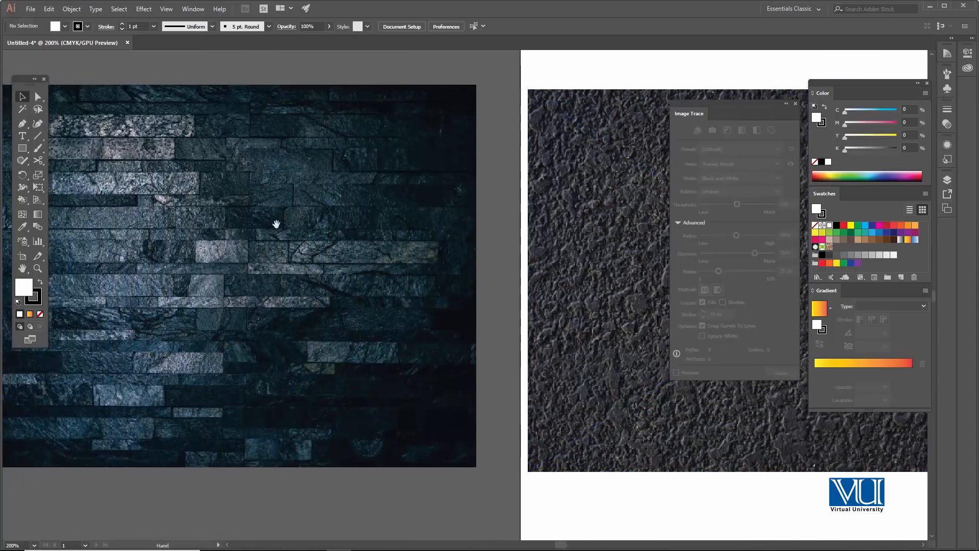
drag(476, 279, 296, 277)
mouse_move(429, 255)
mouse_down()
mouse_move(367, 254)
mouse_move(395, 242)
mouse_move(389, 236)
mouse_up()
key(z)
key(v)
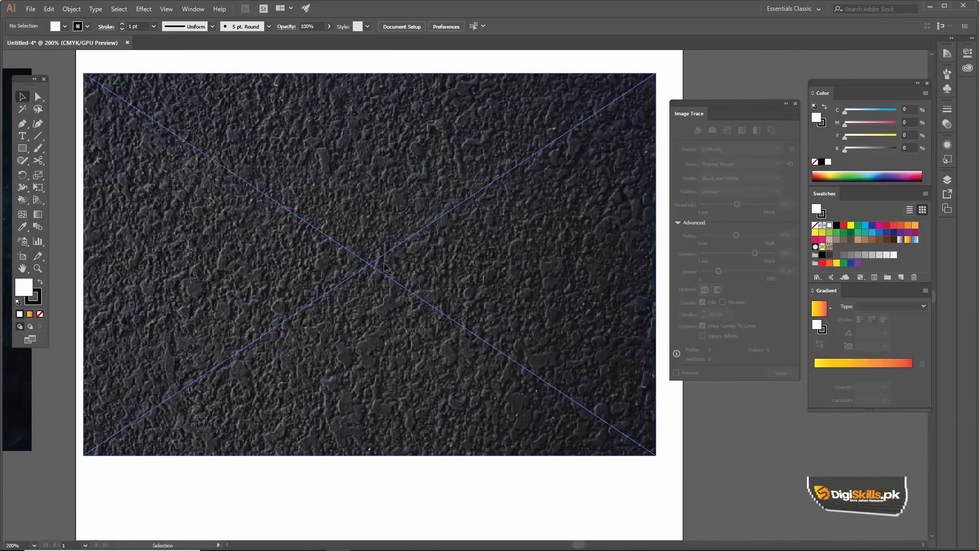
- Select the concrete texture image on the artboard and examine its surface up close
click(379, 255)
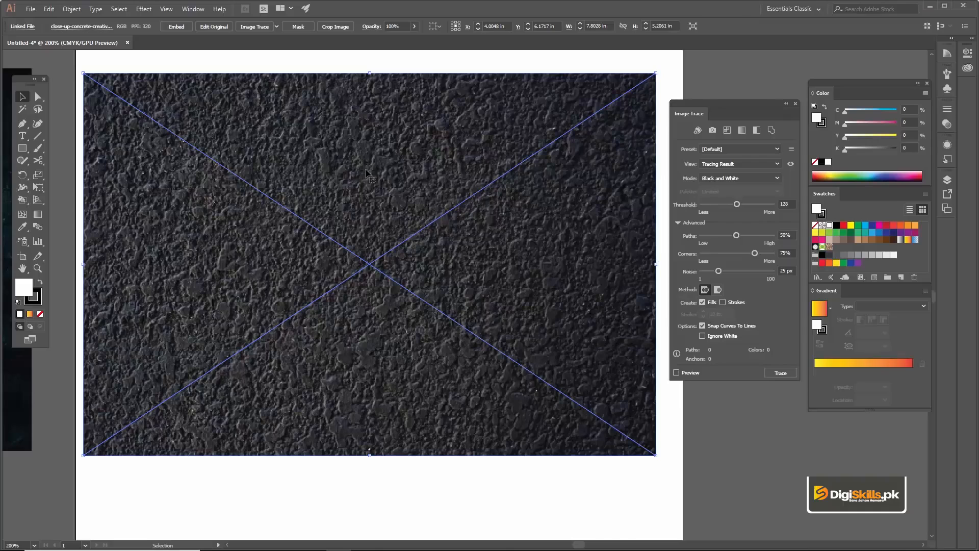
key(z)
click(392, 213)
click(402, 272)
alt+click(450, 279)
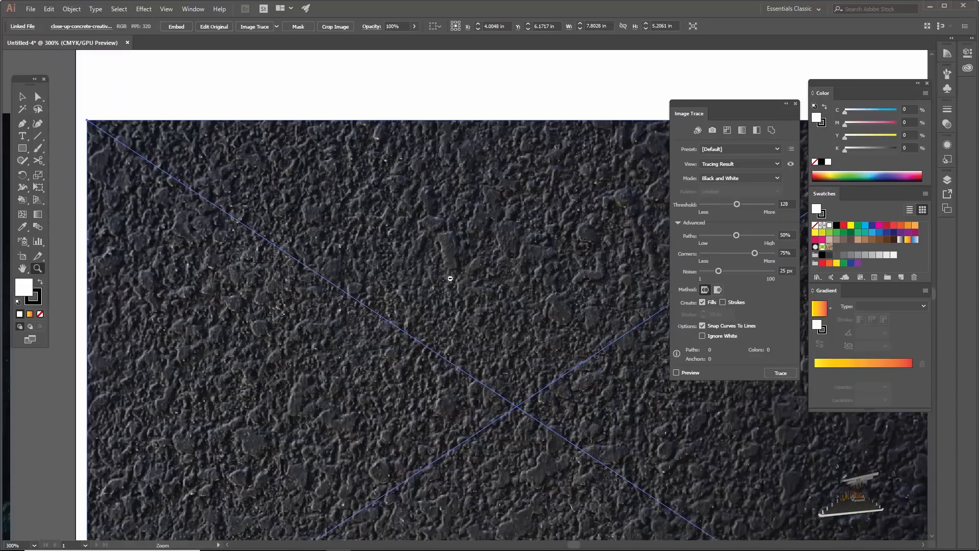
alt+click(477, 320)
key(v)
drag(470, 308, 369, 257)
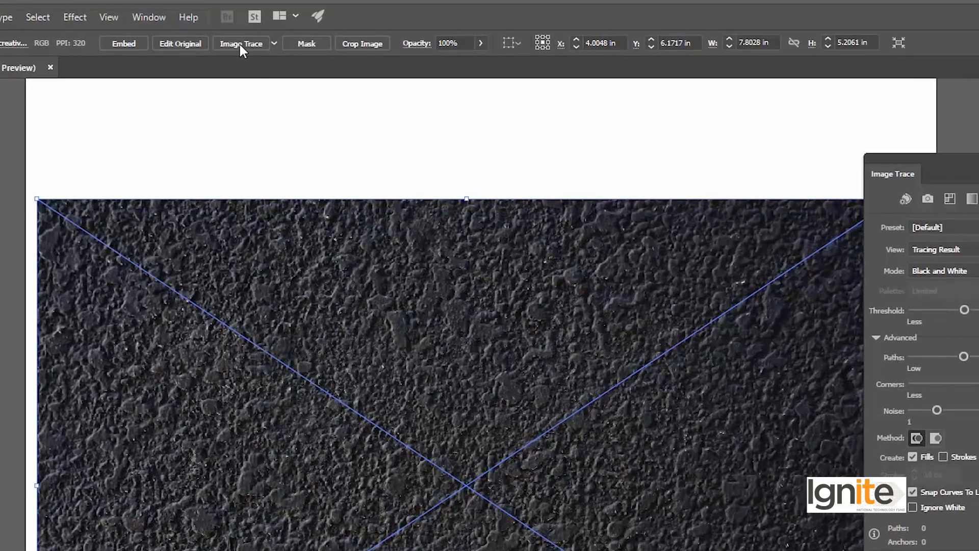
- Try tracing the concrete texture image with the default Image Trace settings and undo the trace
click(239, 43)
click(678, 445)
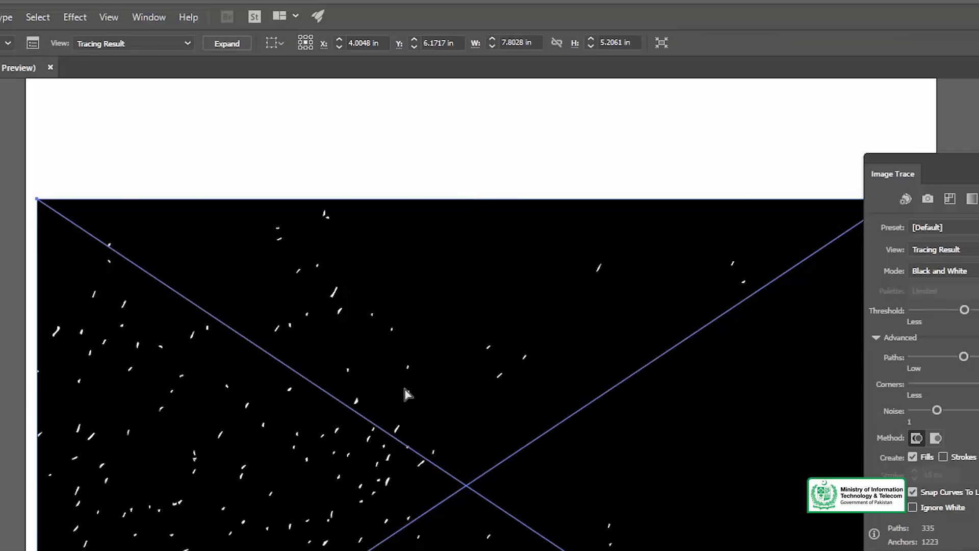
key(ctrl+z)
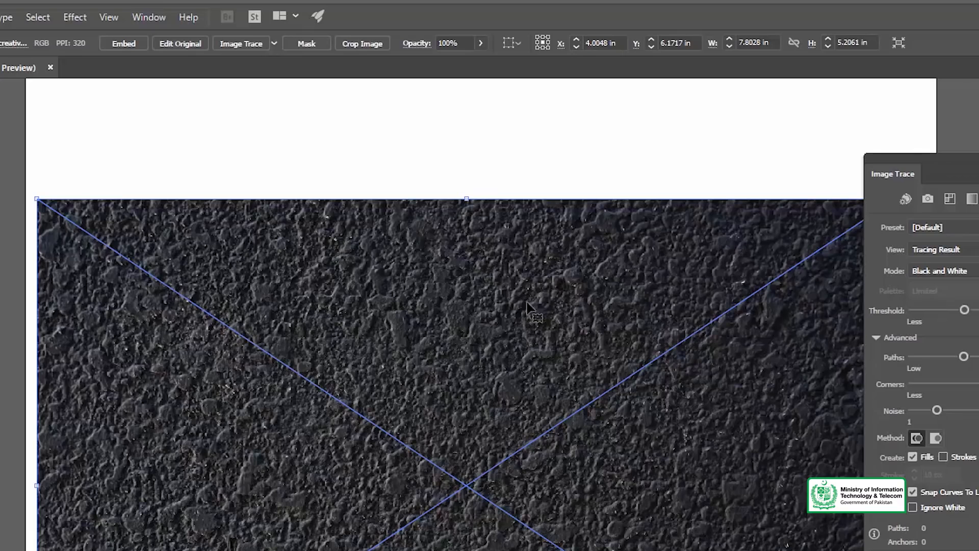
drag(517, 315, 517, 307)
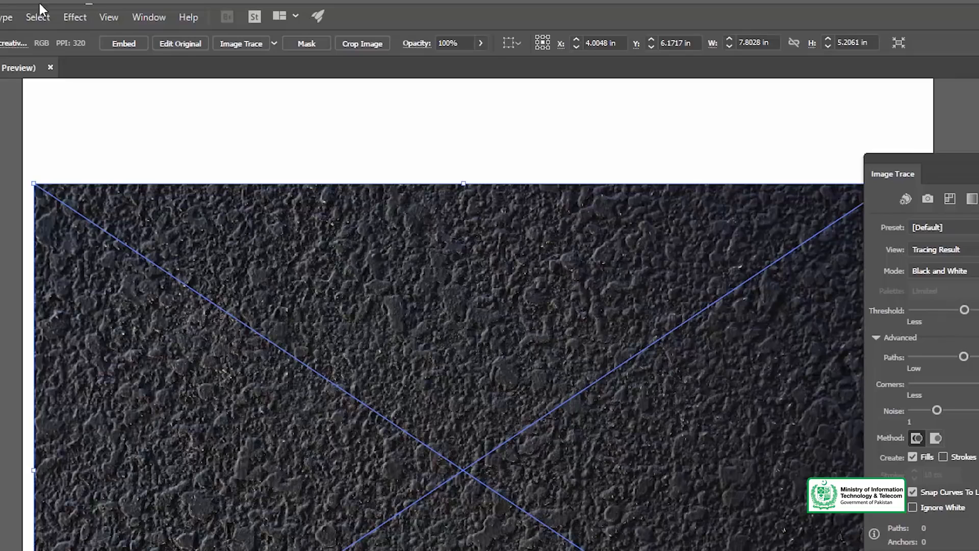
- Move the Image Trace panel beside the concrete texture image so that it no longer covers it
click(148, 18)
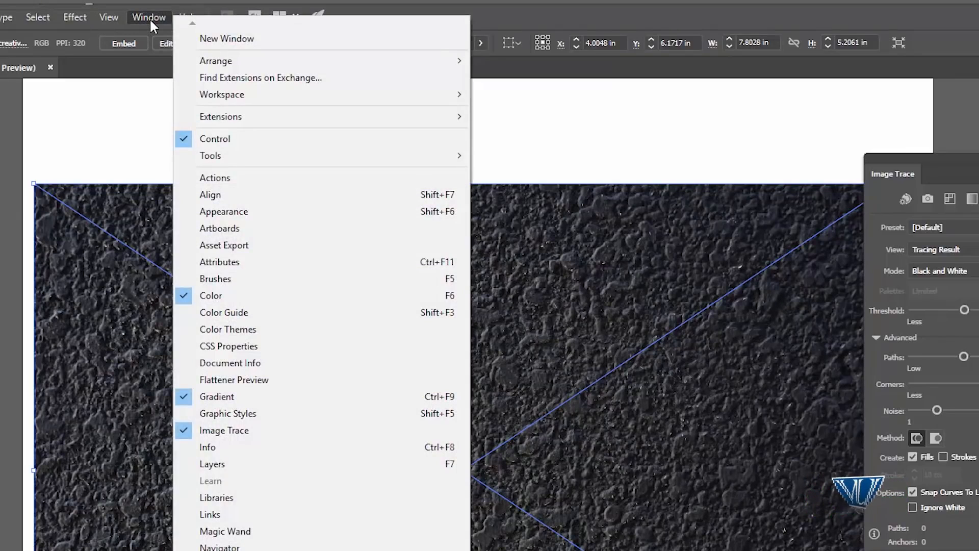
click(149, 17)
drag(803, 144, 817, 148)
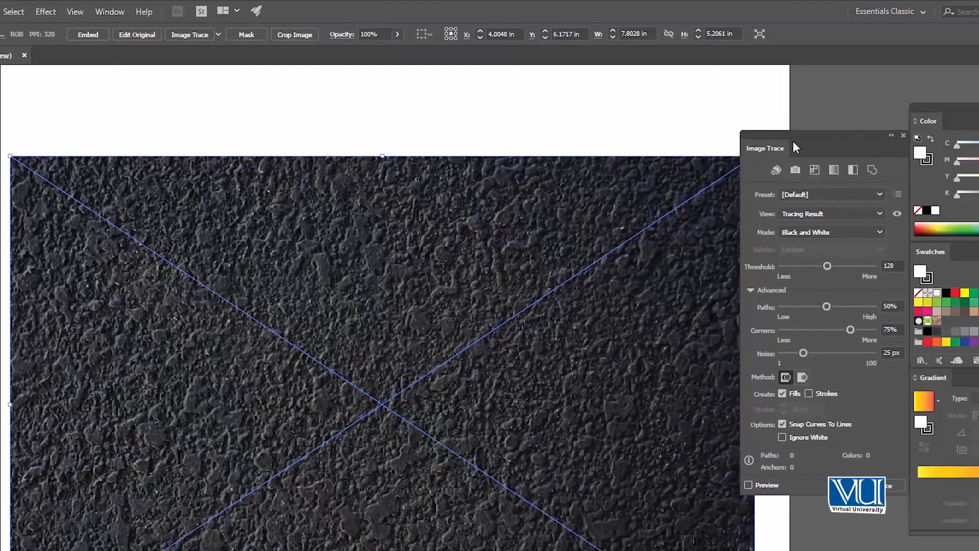
drag(654, 291, 616, 267)
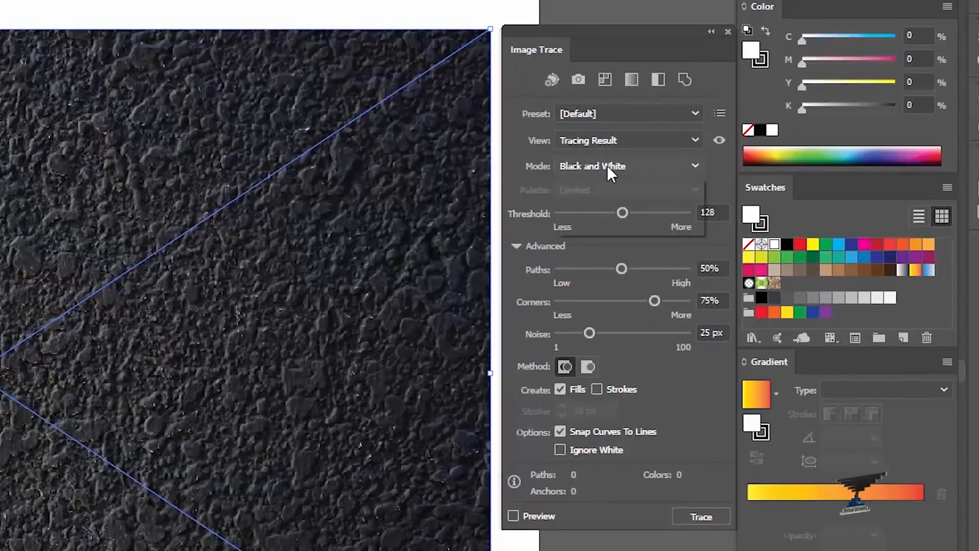
- Choose Black and White mode with a threshold of 135 for the concrete image's trace and turn on the preview
click(608, 168)
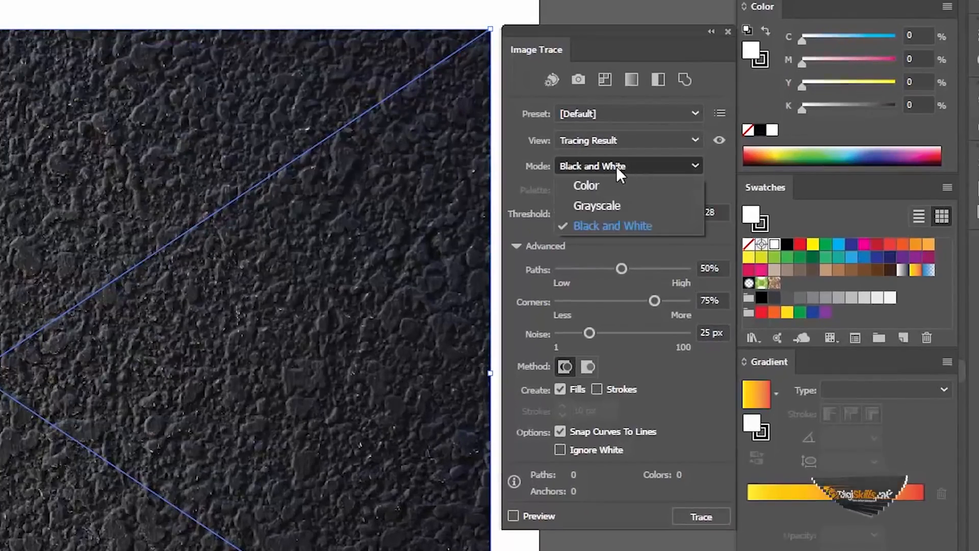
click(600, 223)
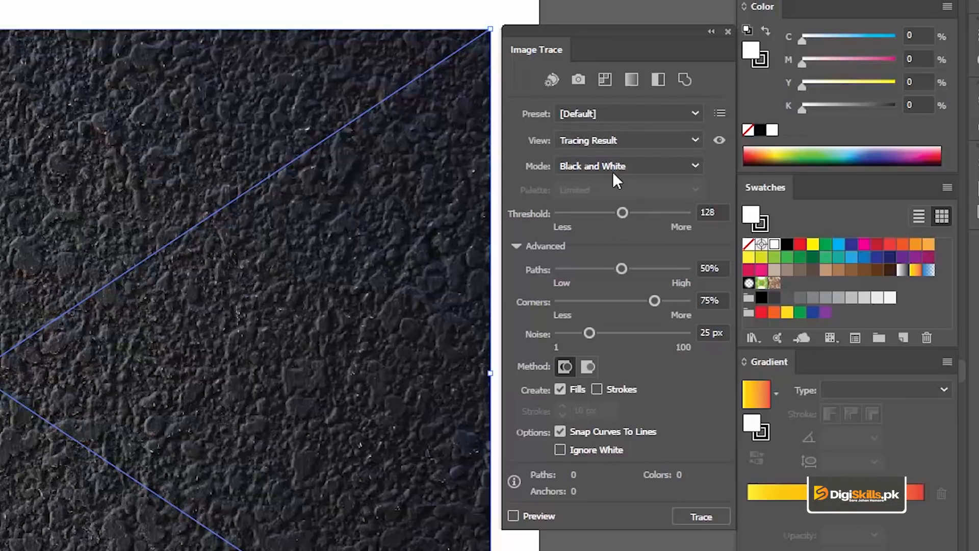
drag(640, 215, 631, 215)
click(512, 515)
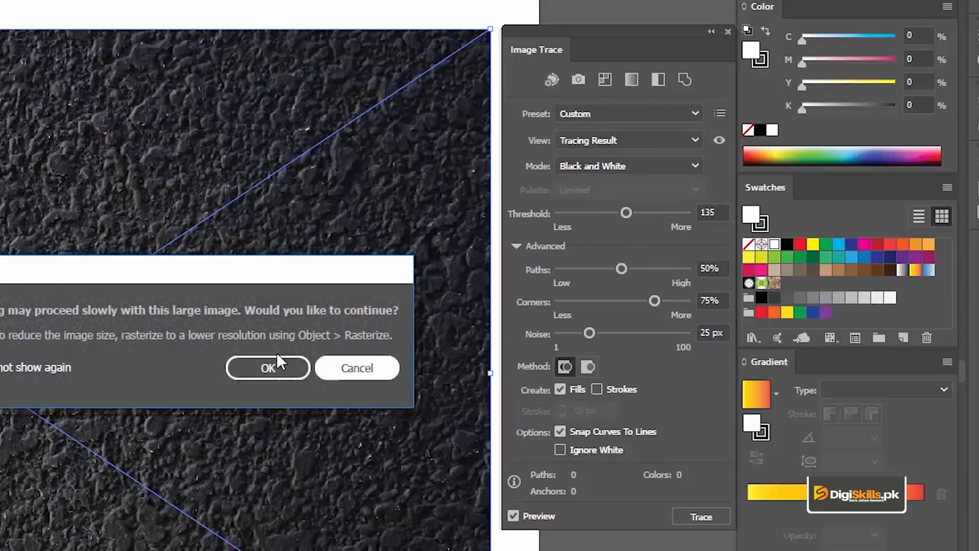
click(275, 363)
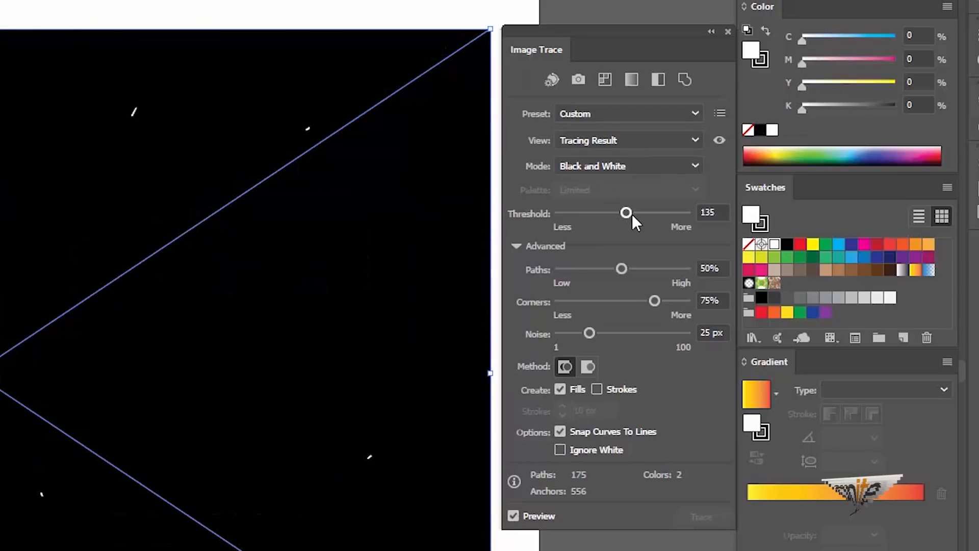
- Try trace thresholds of 225, 65 and 14 on the concrete image, and settle on a threshold of 29
drag(628, 214, 653, 214)
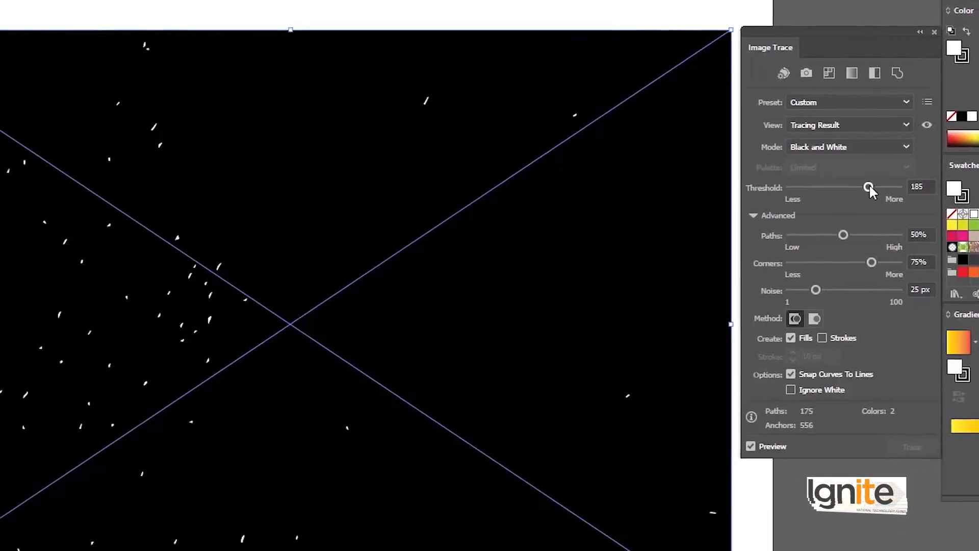
drag(869, 188, 918, 184)
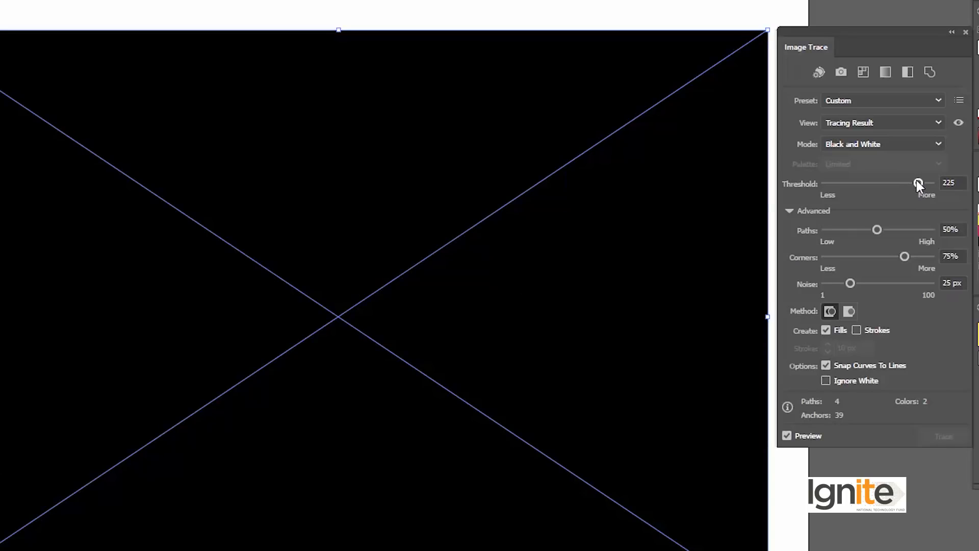
drag(919, 183, 852, 184)
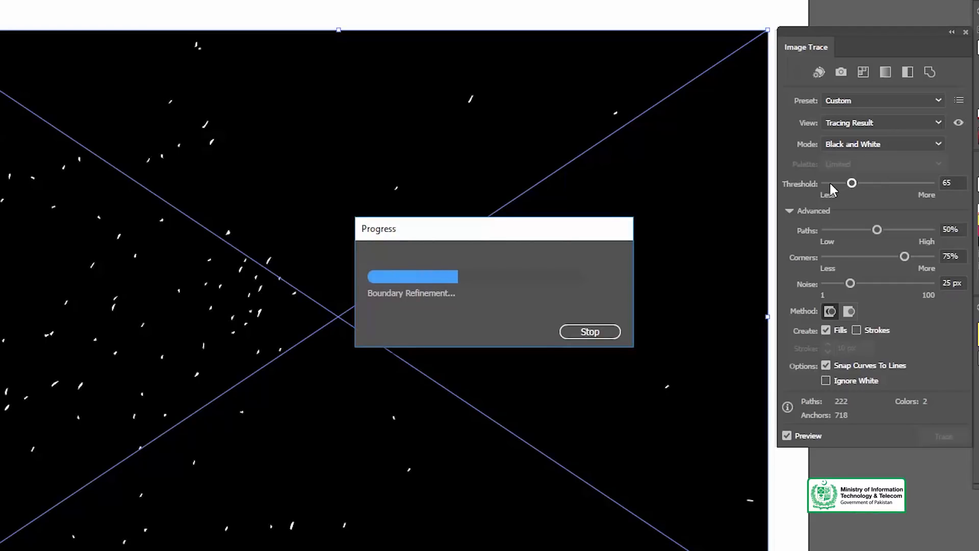
click(831, 183)
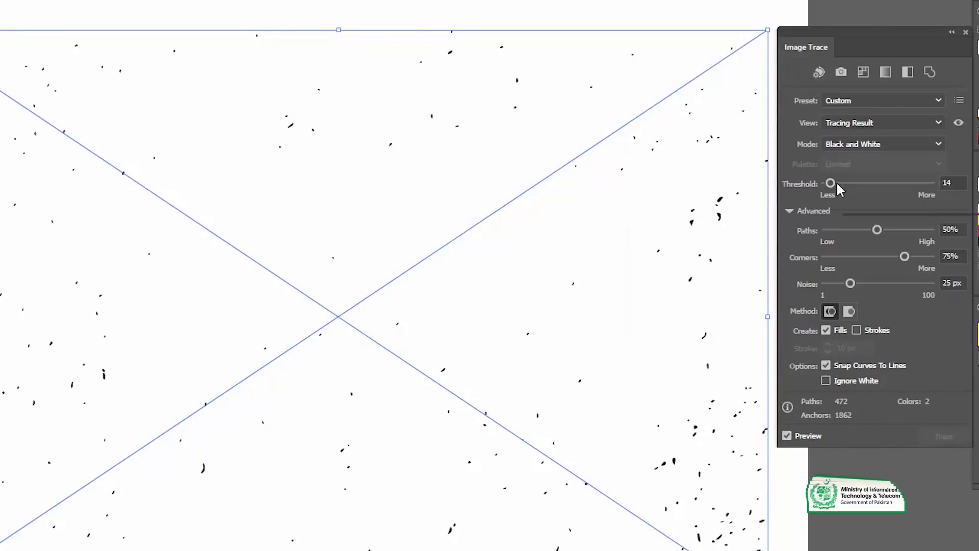
drag(838, 184, 844, 184)
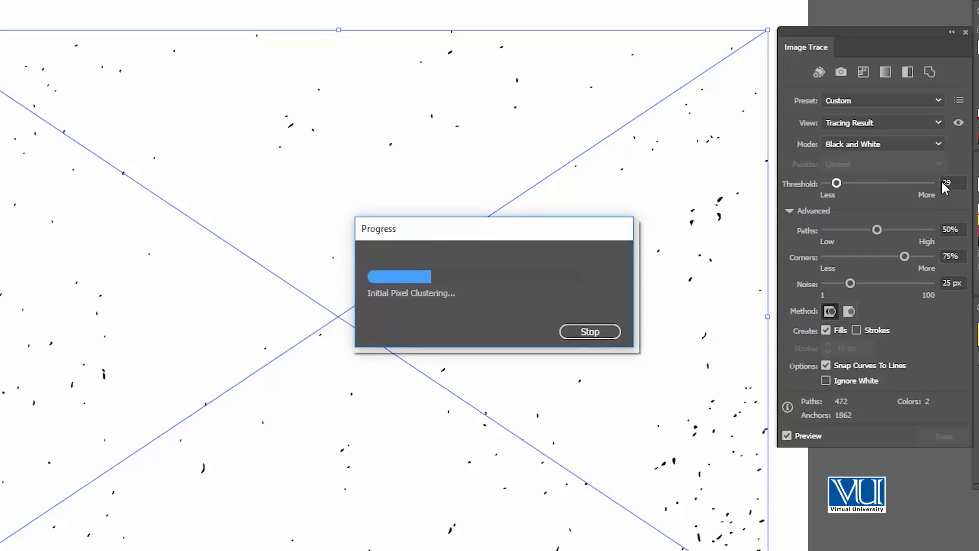
click(845, 184)
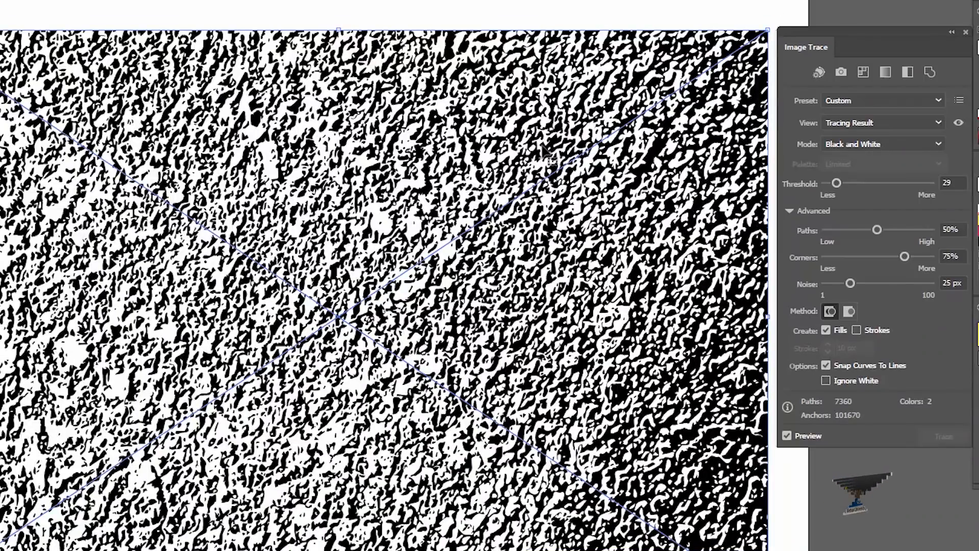
- Set the concrete trace's paths to 26% and corners to 23%
drag(481, 235, 479, 221)
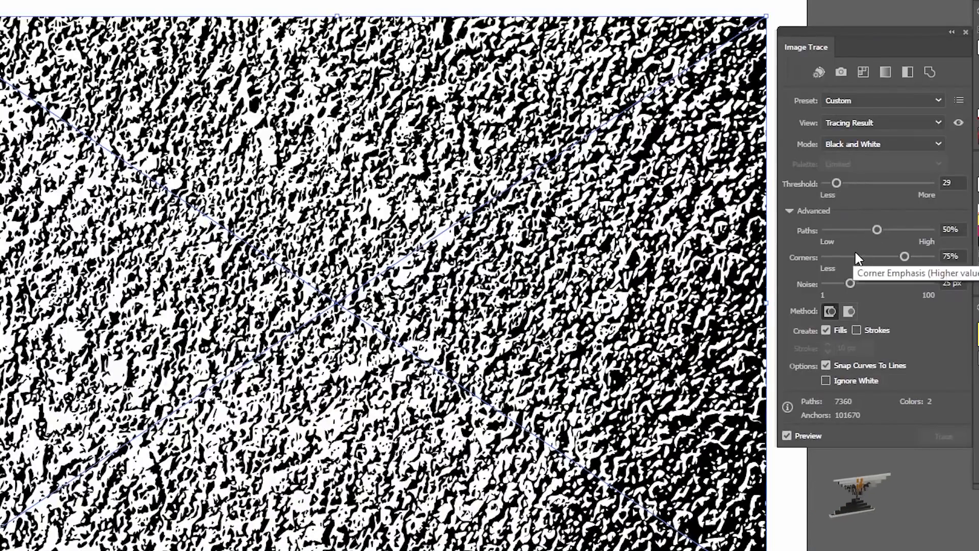
click(853, 232)
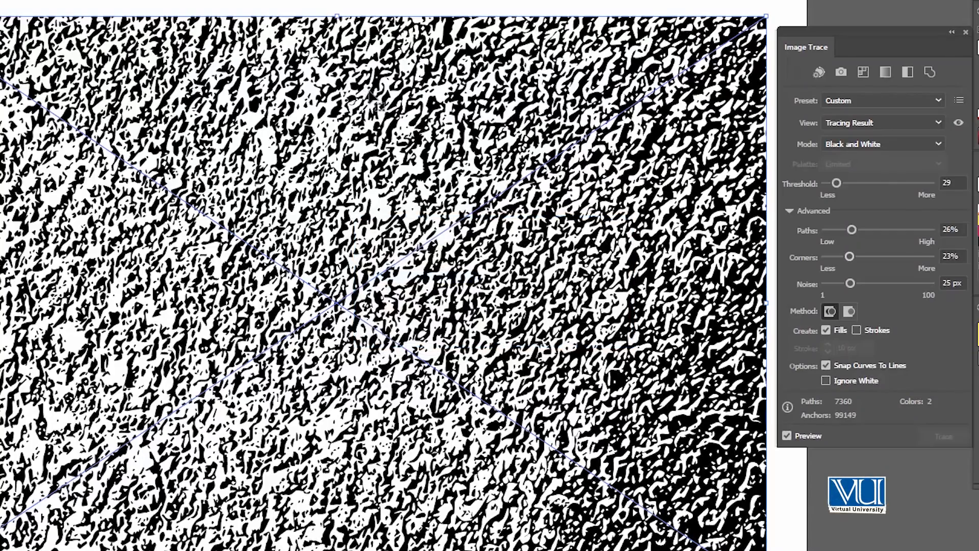
- Examine the shapes and edges of the concrete trace preview at high magnification
click(396, 152)
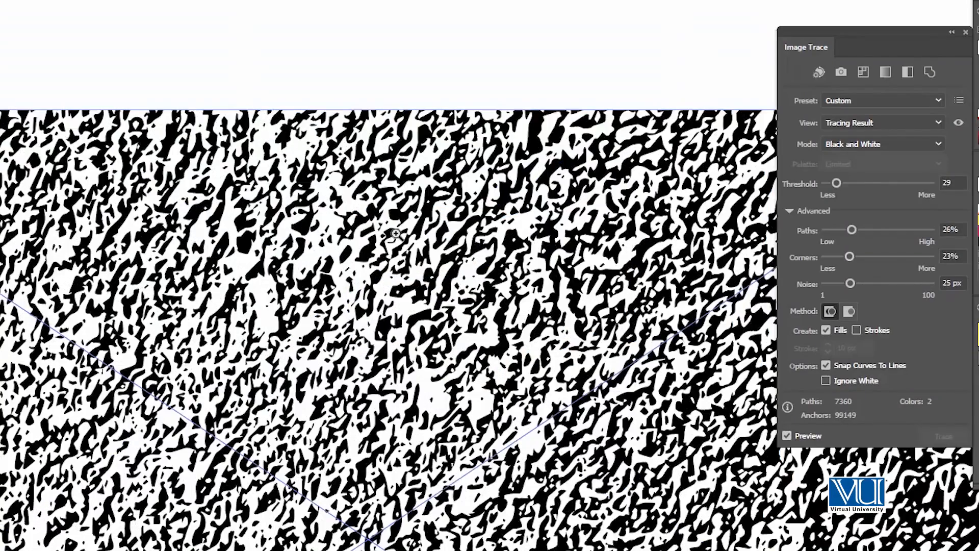
click(396, 234)
click(386, 325)
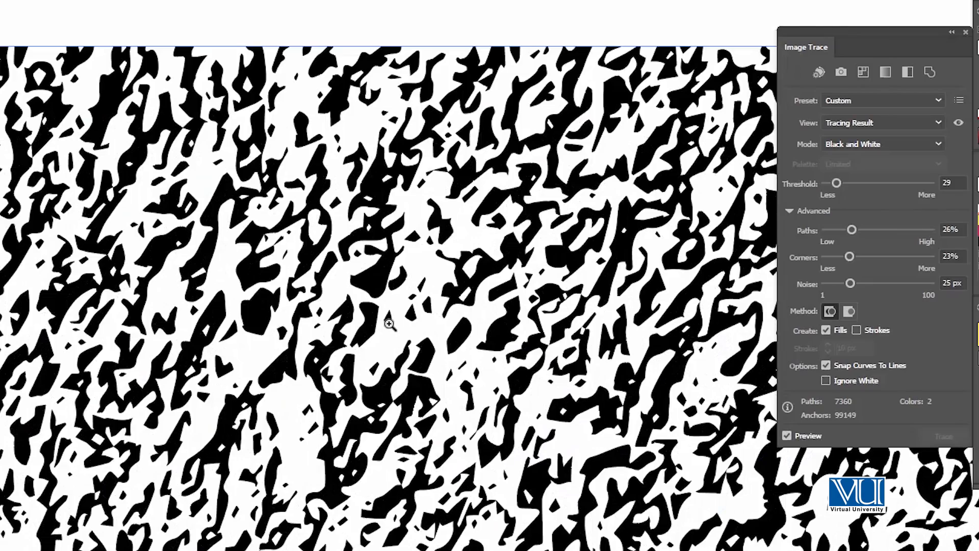
click(389, 324)
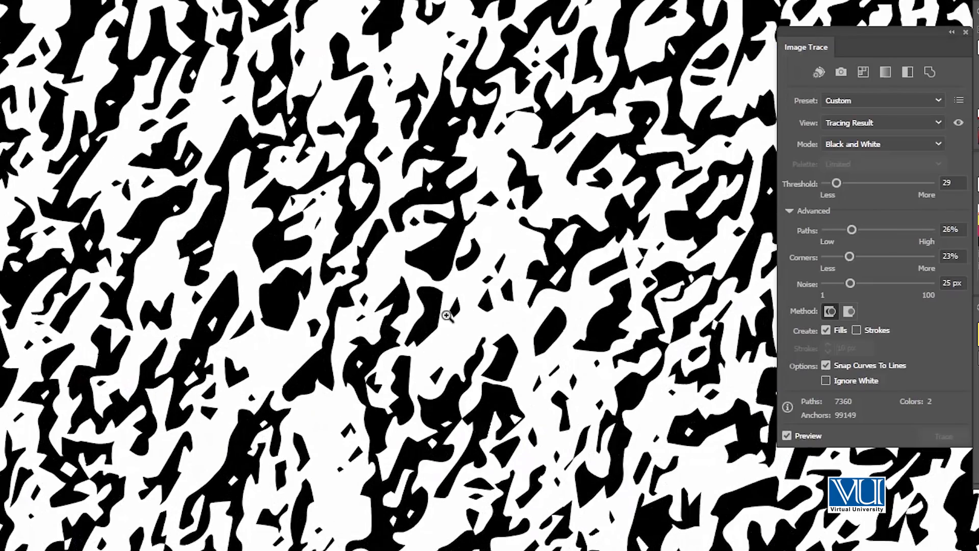
alt+click(427, 398)
alt+click(438, 429)
alt+click(439, 429)
alt+click(440, 429)
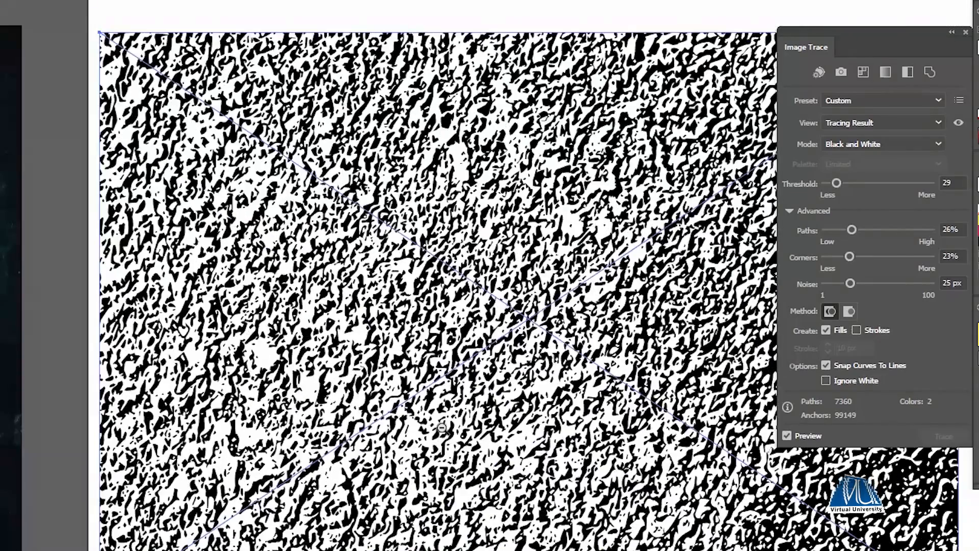
alt+click(441, 429)
- Expand the traced concrete texture into editable vector paths and deselect it
click(504, 310)
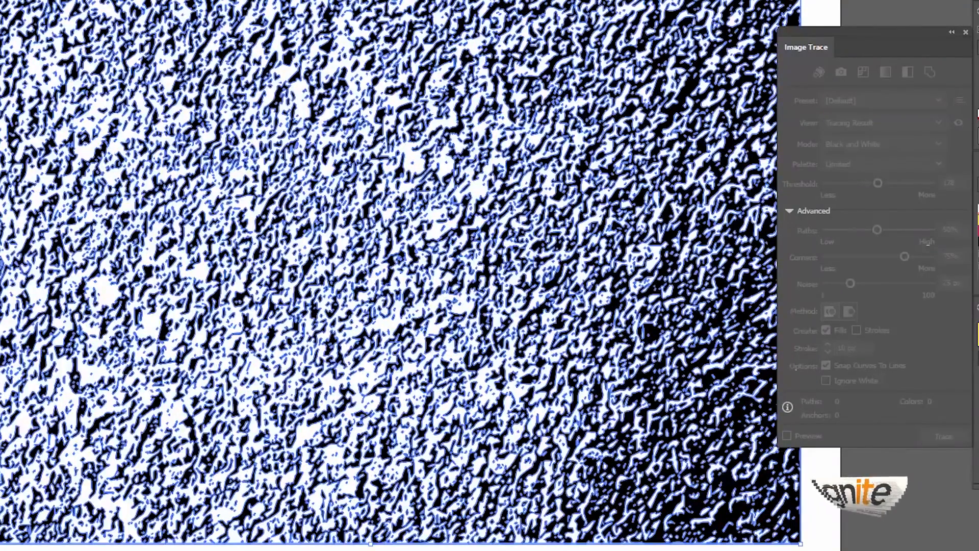
key(ctrl+shift+a)
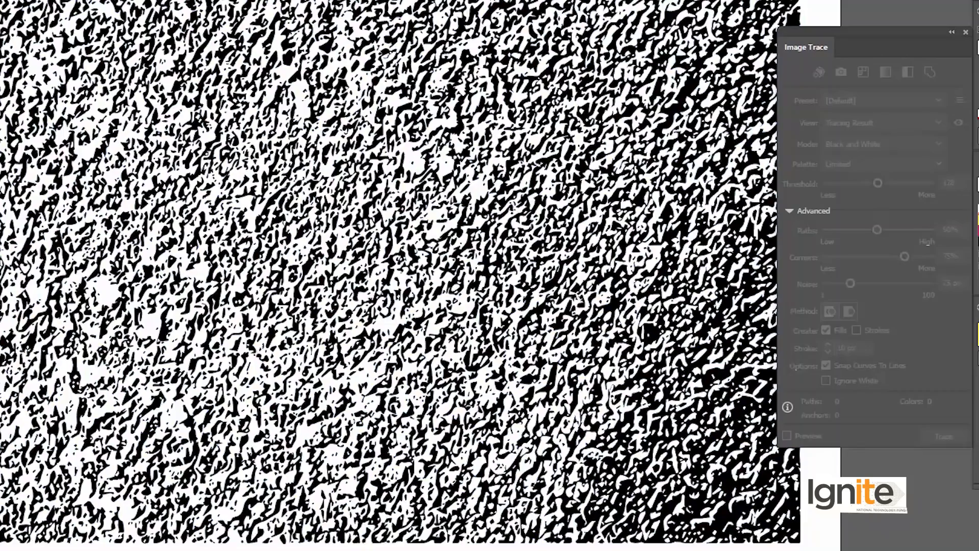
- Inspect the expanded vector texture's fine detail up close and as a whole
mouse_move(331, 245)
mouse_down()
mouse_move(416, 230)
mouse_move(285, 287)
mouse_up()
click(441, 187)
click(431, 235)
click(406, 213)
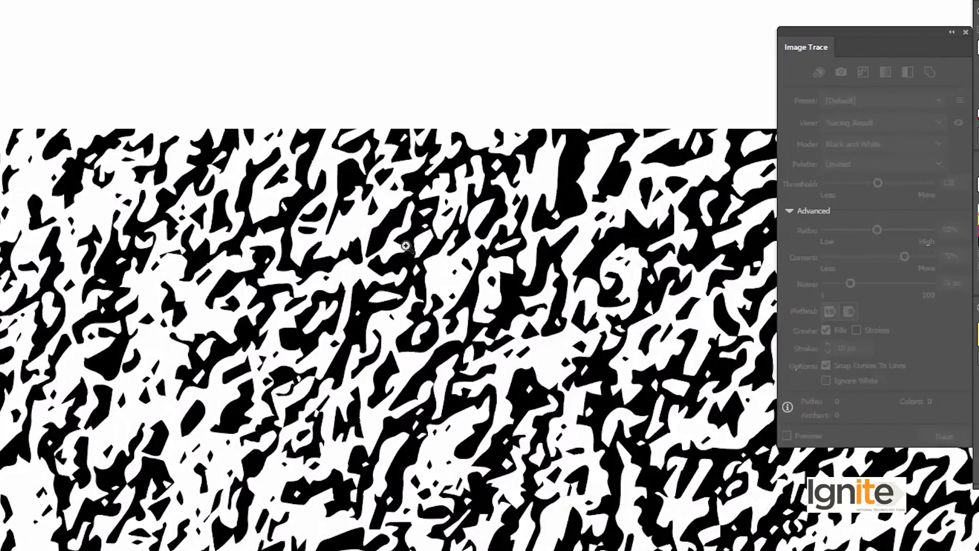
click(398, 260)
scroll(389, 327, down, 10)
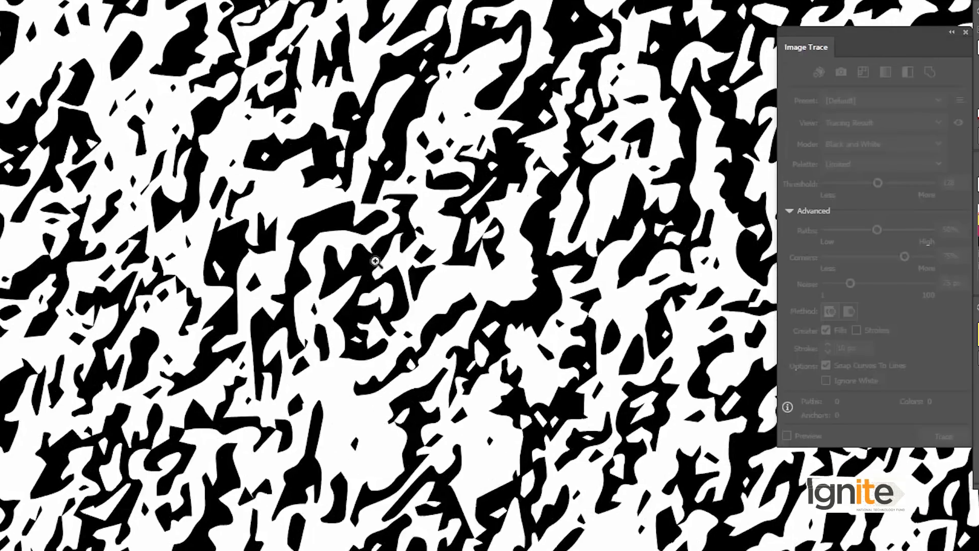
alt+click(388, 278)
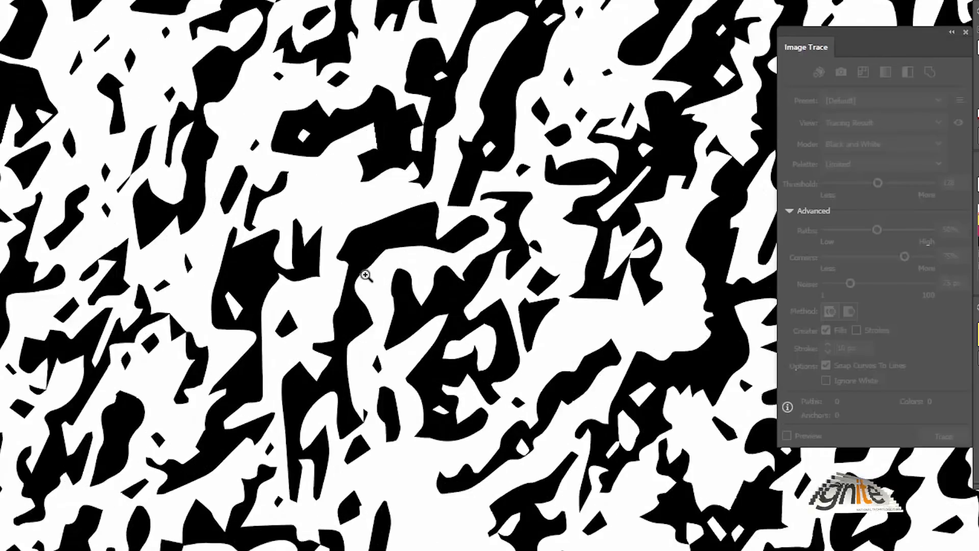
alt+click(408, 294)
alt+click(414, 292)
alt+click(413, 292)
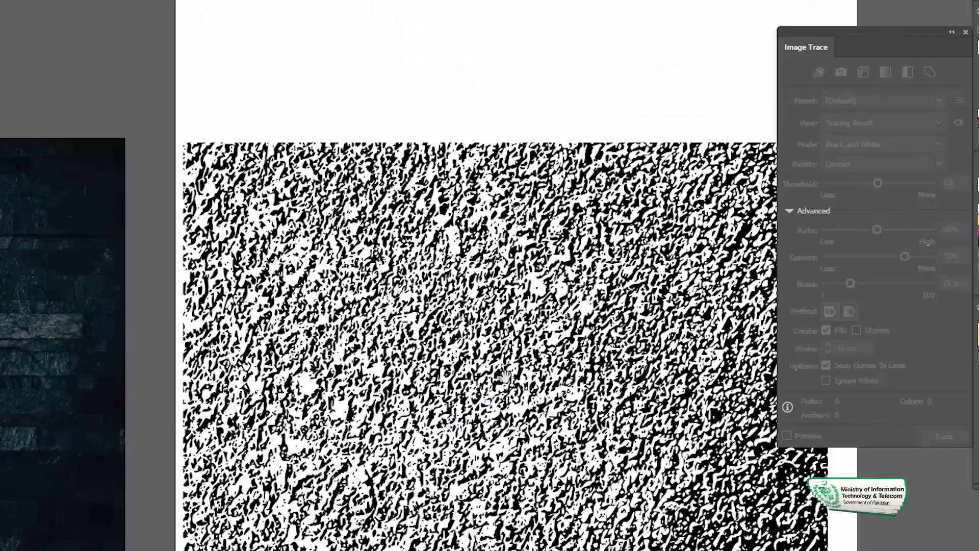
alt+click(405, 296)
drag(380, 280, 400, 287)
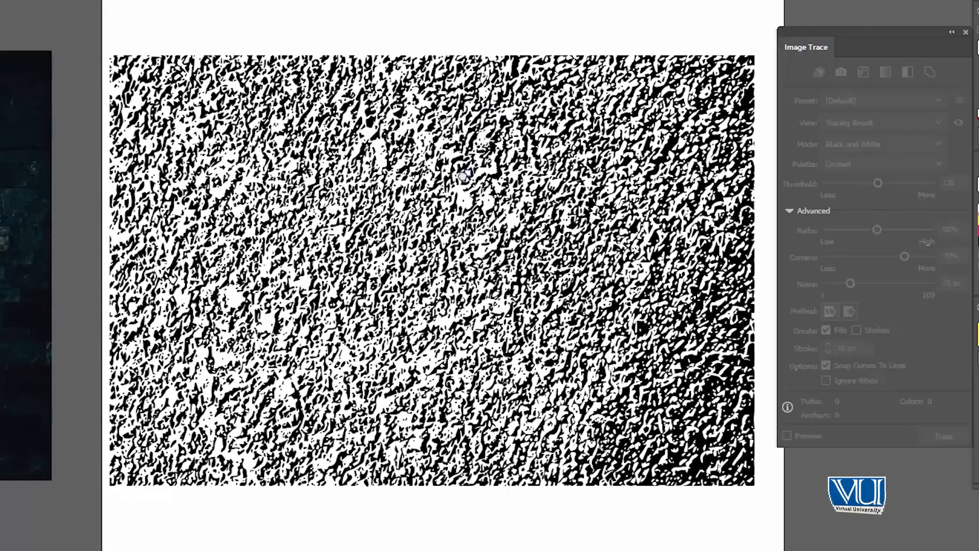
- Delete the expanded concrete texture and move the stone wall image onto the artboard in its place
mouse_move(103, 40)
mouse_down()
mouse_move(826, 550)
mouse_move(801, 536)
mouse_up()
key(Delete)
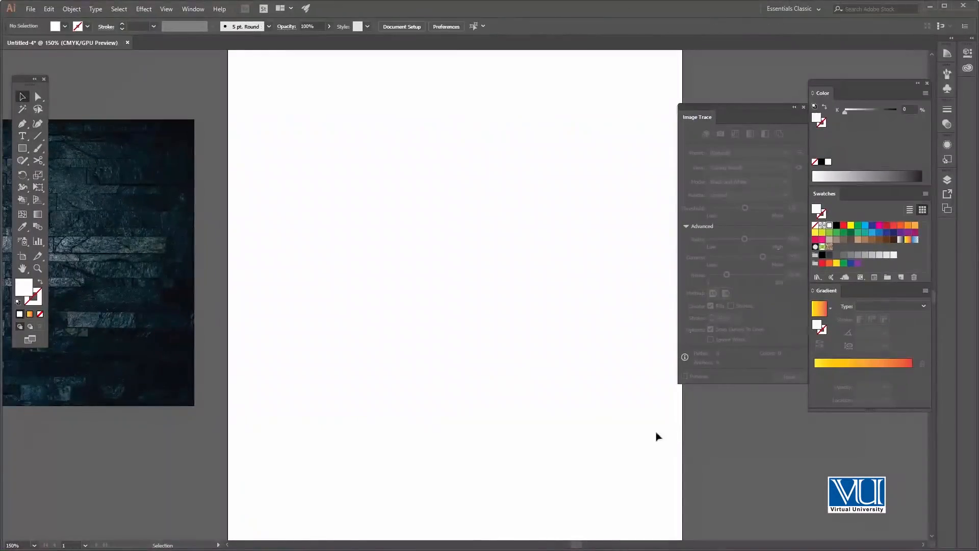
drag(141, 240, 614, 267)
- Examine the stone wall photo's surface detail at several magnifications and return to the whole image
key(z)
click(473, 261)
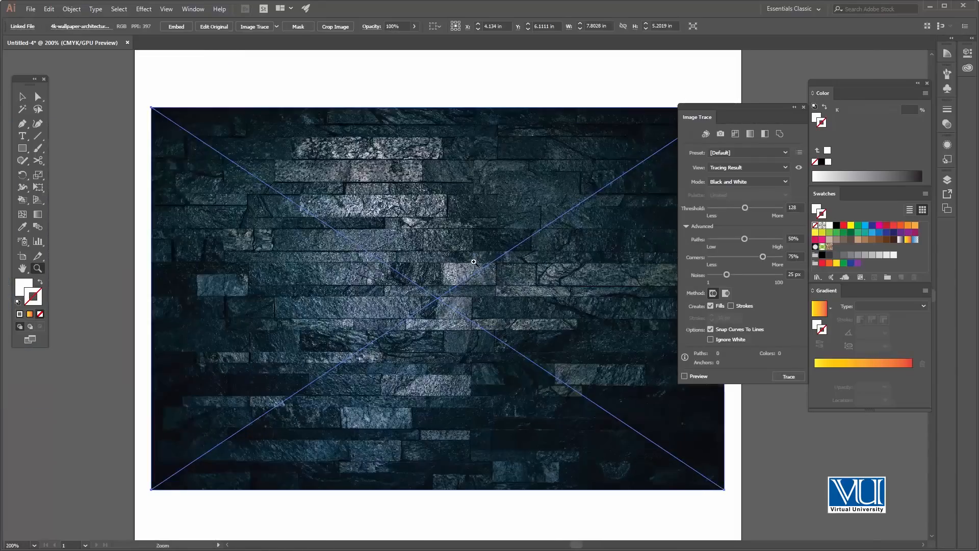
click(473, 262)
click(447, 281)
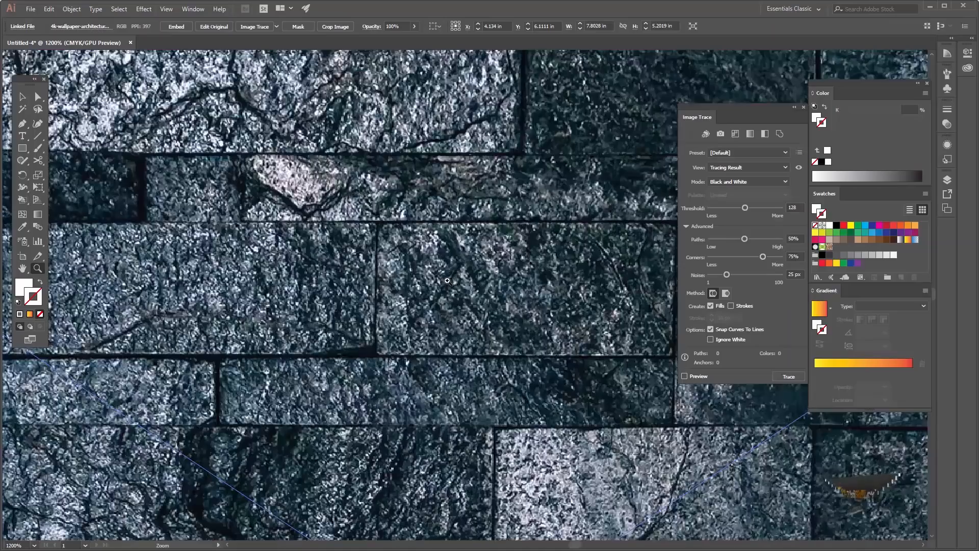
click(413, 273)
alt+click(431, 286)
alt+click(439, 286)
alt+click(449, 287)
alt+click(457, 287)
alt+click(461, 303)
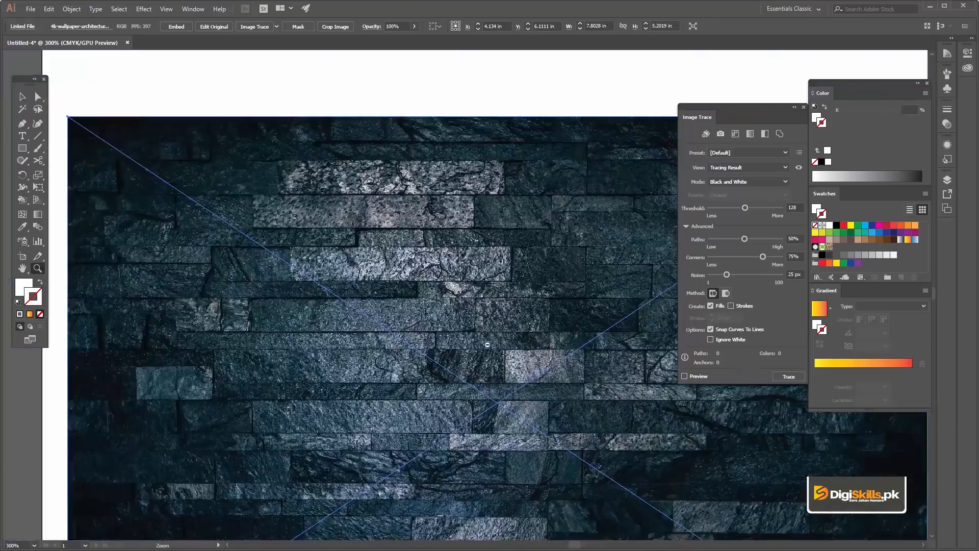
alt+click(488, 343)
alt+click(483, 326)
click(479, 318)
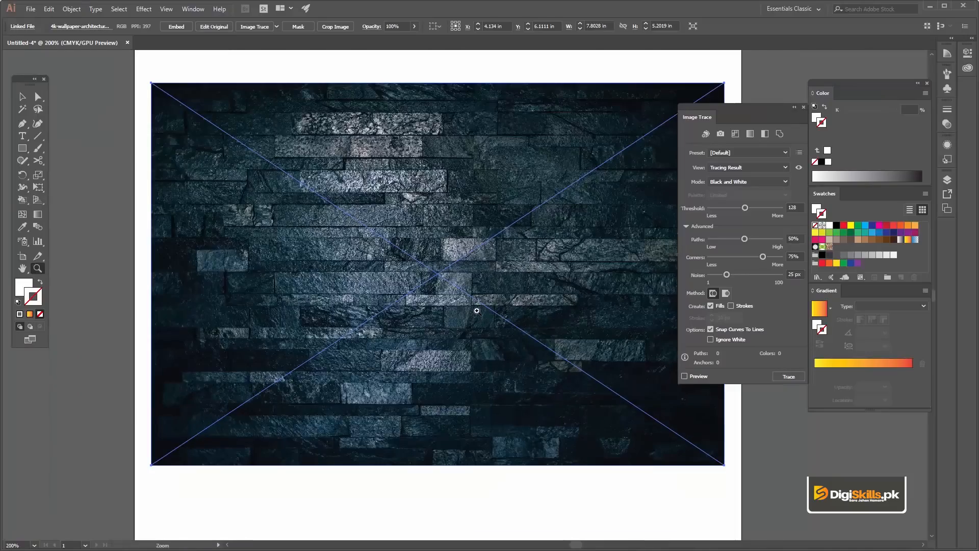
click(477, 309)
click(475, 301)
click(454, 258)
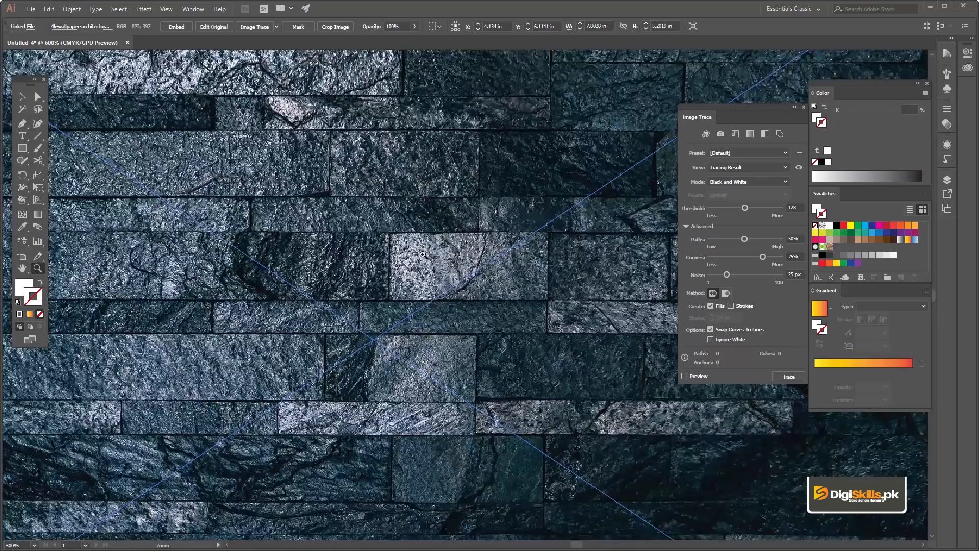
click(423, 254)
alt+click(434, 248)
alt+click(483, 280)
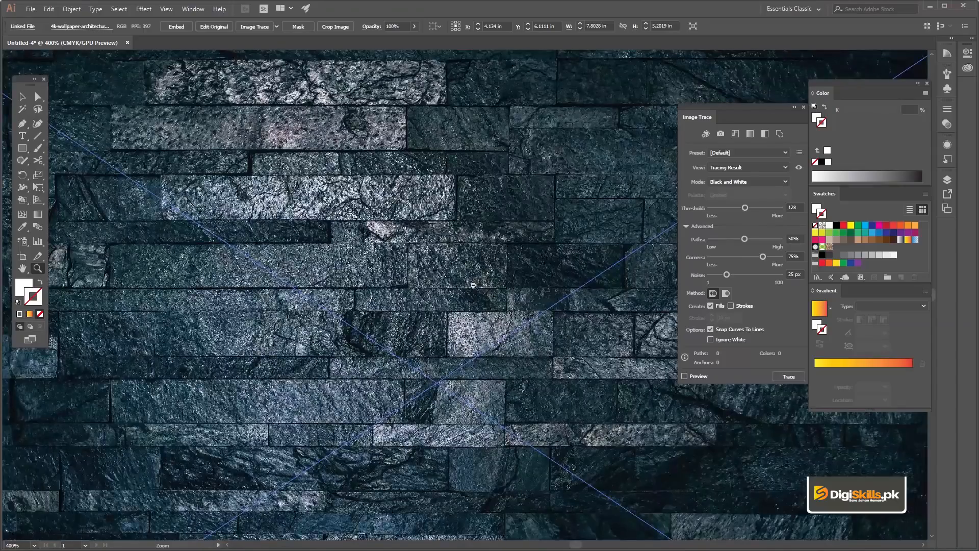
alt+click(474, 284)
alt+click(472, 278)
drag(458, 291, 426, 254)
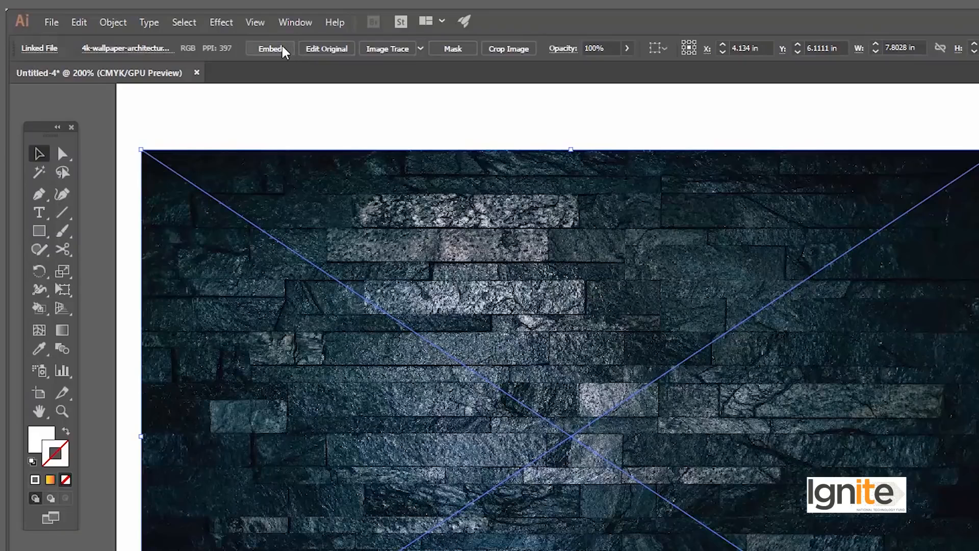
- Preview an image trace of the stone wall photo in Color mode with a limited palette of 30 colors
click(282, 50)
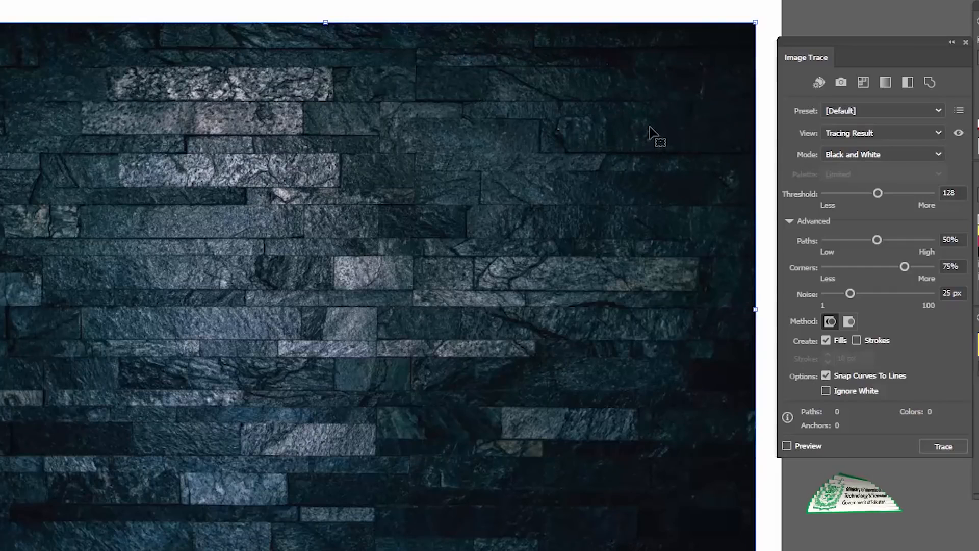
click(884, 155)
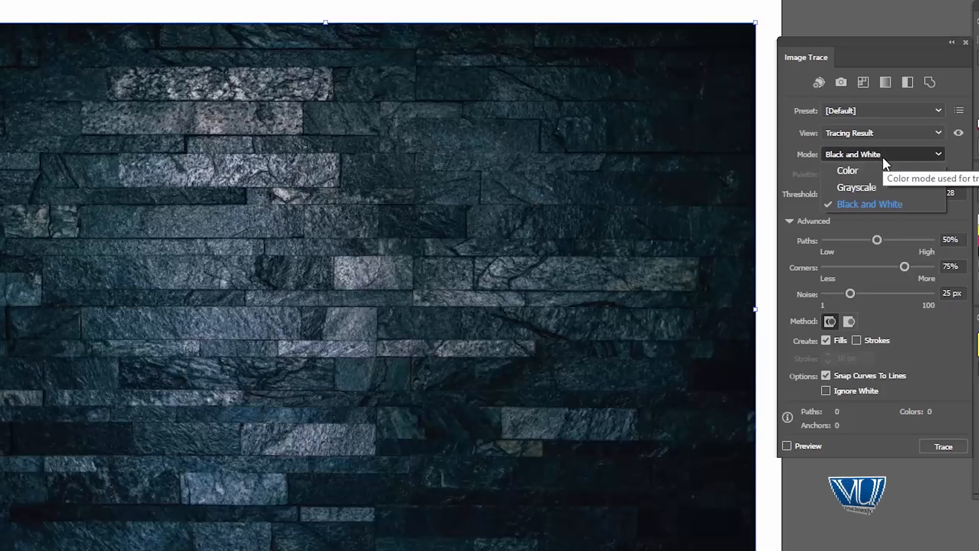
click(878, 174)
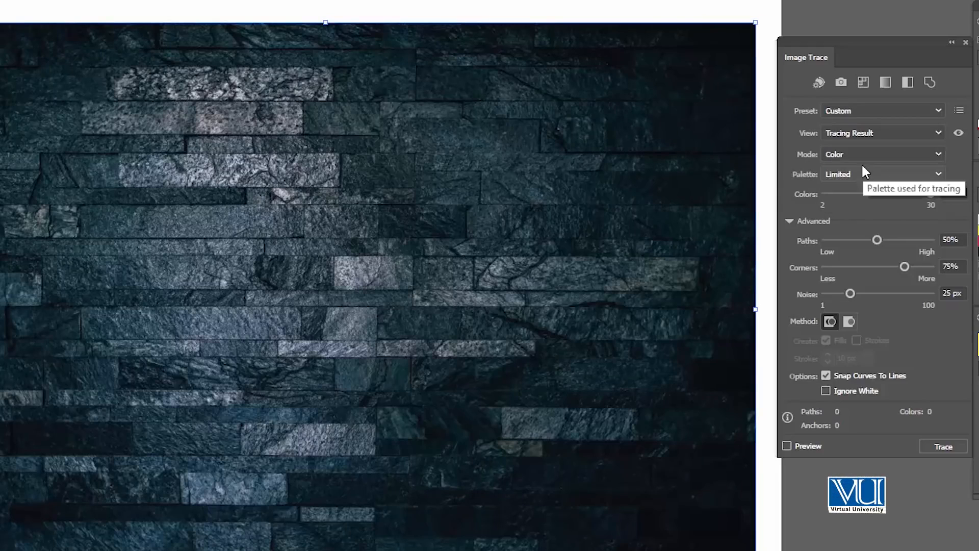
click(788, 446)
click(580, 323)
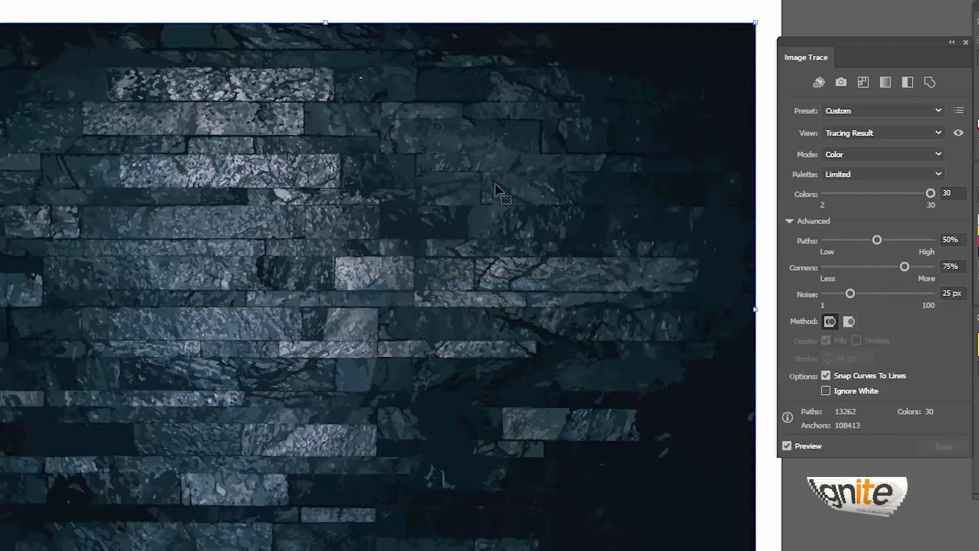
- Examine the color trace preview's shapes and edges up close and as a whole
click(403, 239)
click(417, 254)
click(414, 258)
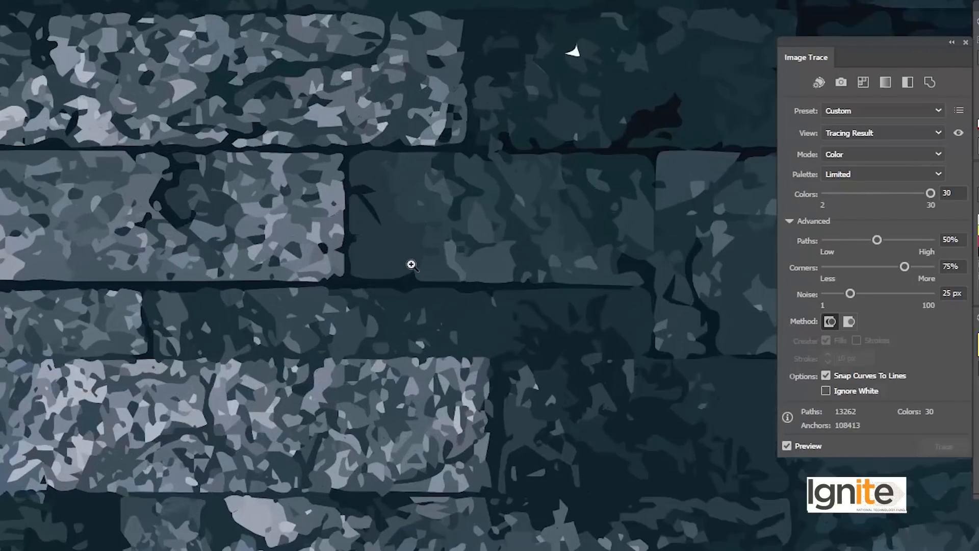
click(407, 262)
click(405, 259)
click(411, 269)
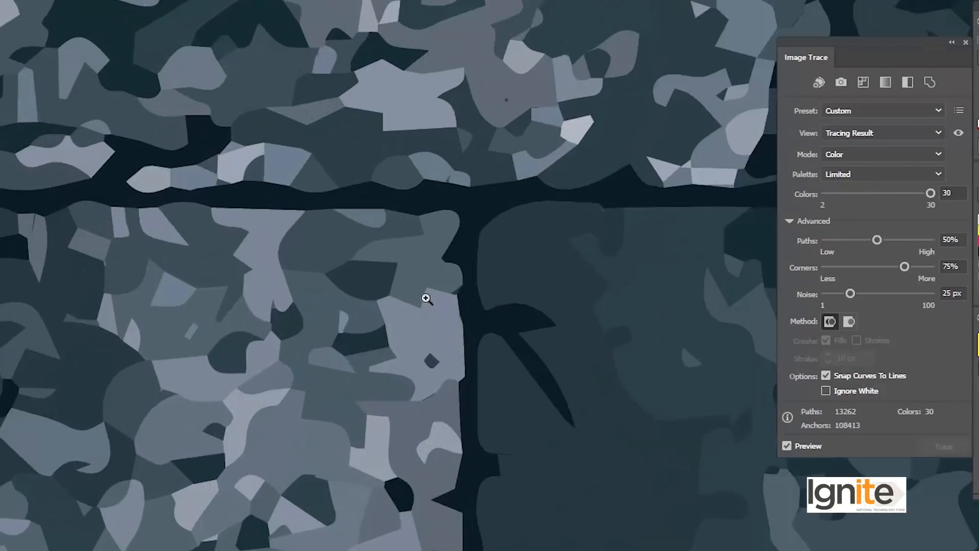
click(426, 298)
alt+click(423, 365)
alt+click(423, 366)
alt+click(422, 365)
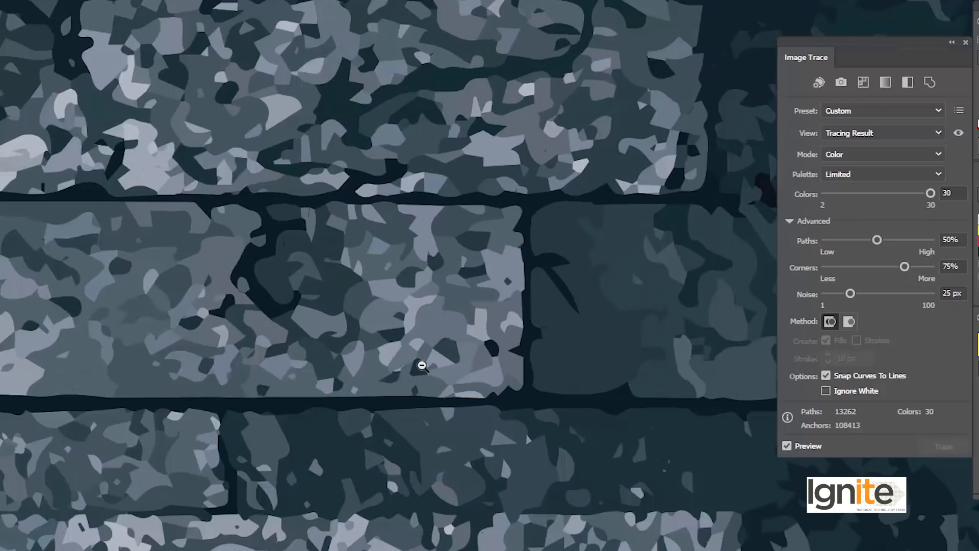
alt+click(419, 361)
alt+click(422, 357)
click(419, 357)
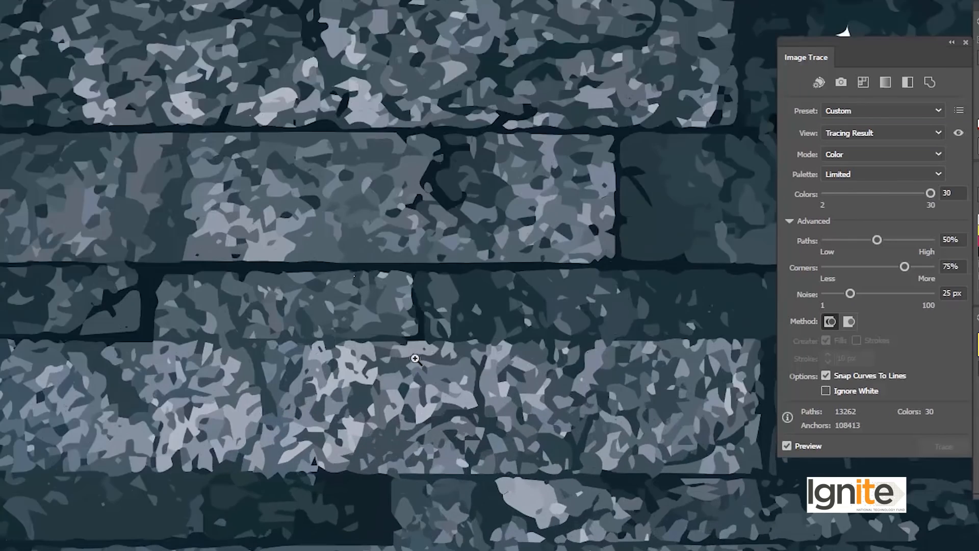
click(414, 347)
click(413, 318)
alt+click(429, 292)
alt+click(436, 294)
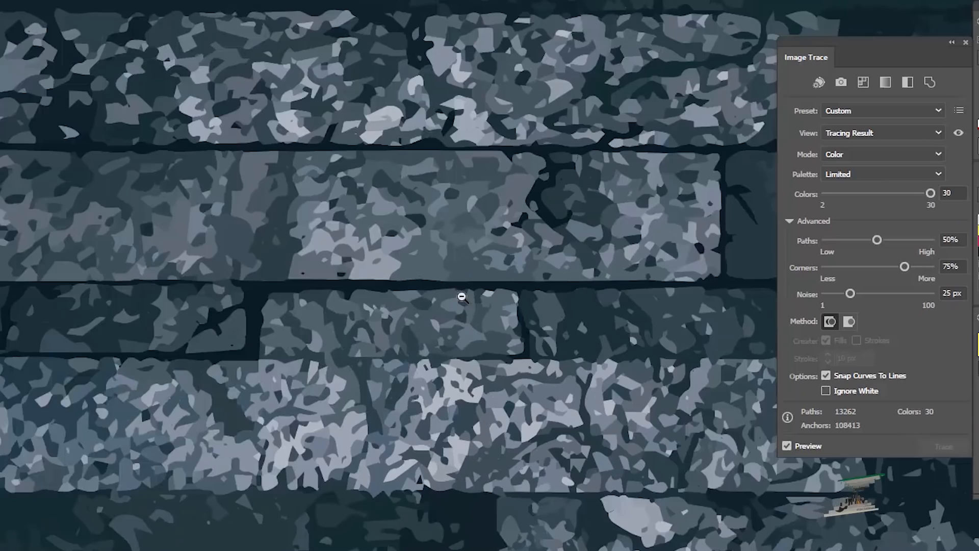
alt+click(462, 297)
alt+click(463, 306)
alt+click(468, 324)
alt+click(485, 373)
mouse_move(523, 398)
mouse_down()
mouse_move(401, 249)
mouse_move(361, 236)
mouse_move(357, 245)
mouse_up()
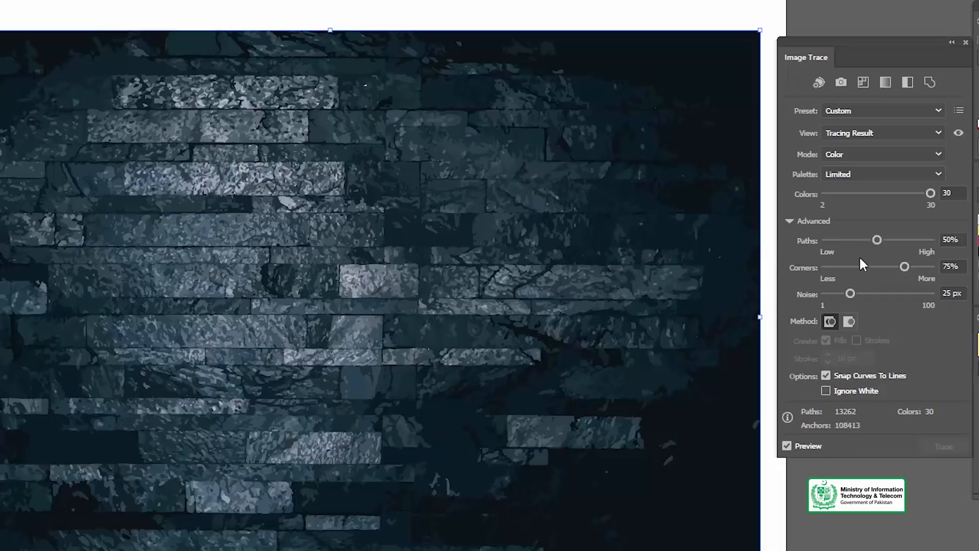
- Set the color trace's Paths to 8% and Noise to 9 px
click(833, 238)
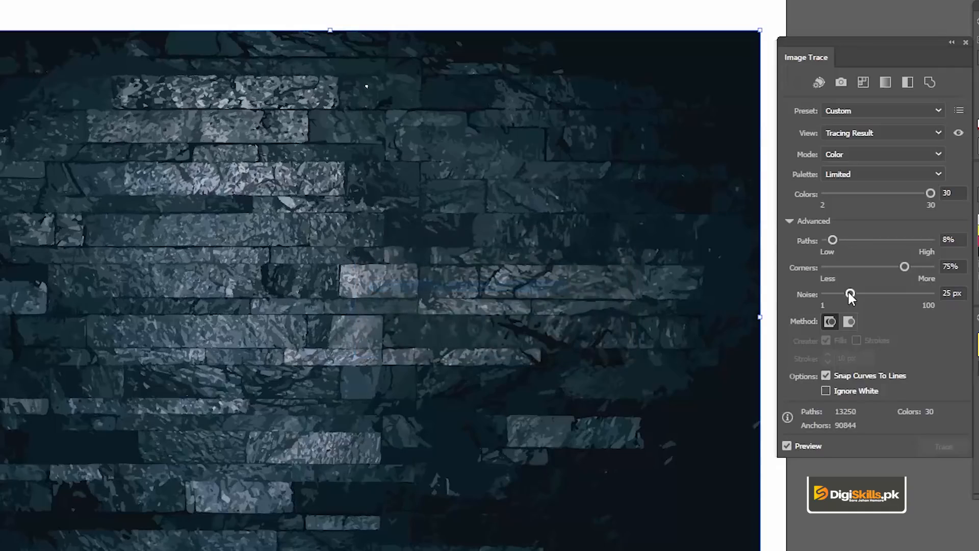
drag(846, 290, 831, 291)
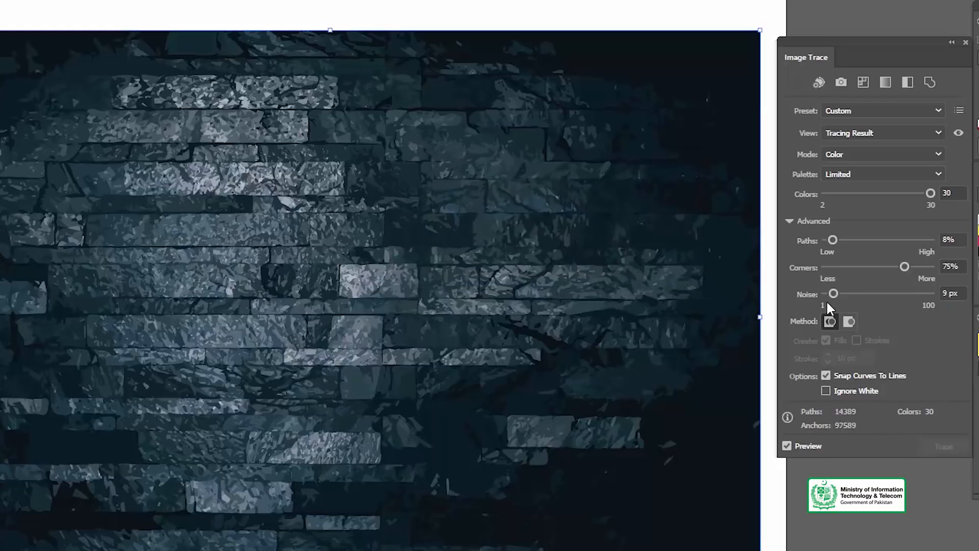
- Check the stone detail in the retraced color preview at high magnification and in the overall view
click(356, 273)
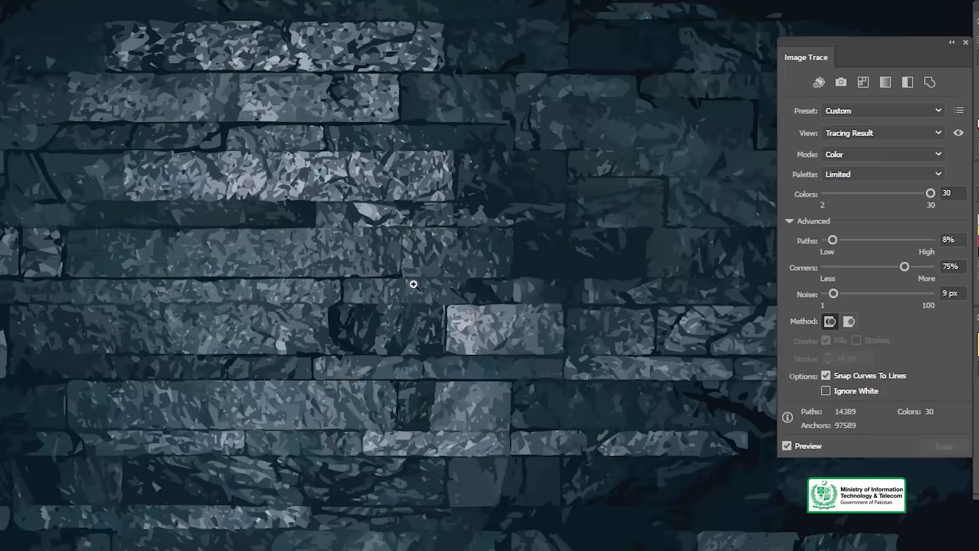
click(413, 282)
alt+click(431, 261)
alt+click(440, 278)
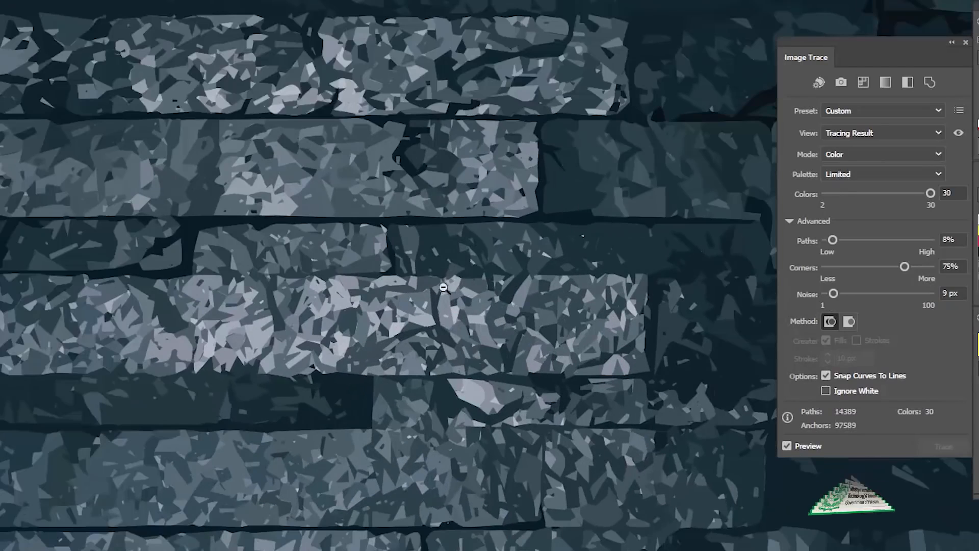
alt+click(464, 357)
alt+click(488, 415)
alt+click(492, 421)
click(490, 310)
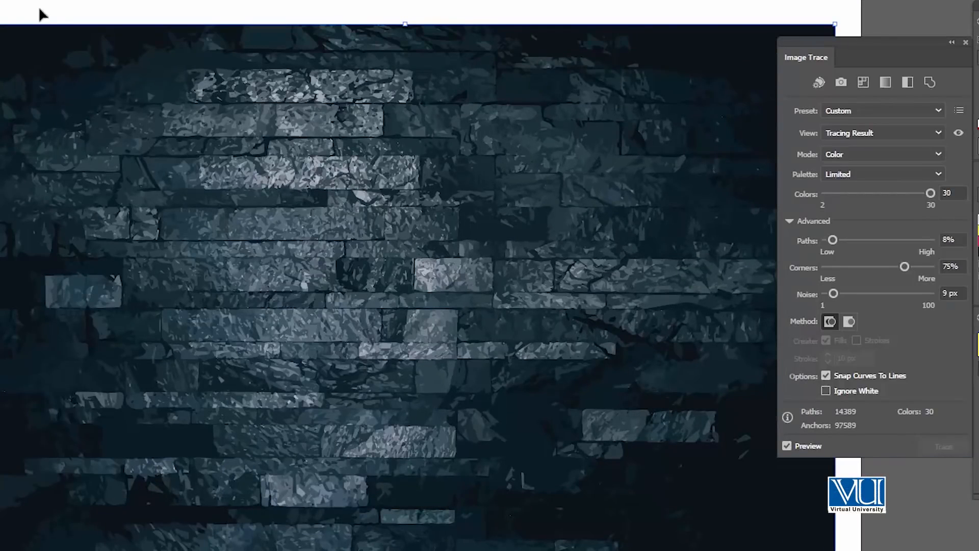
- Expand the color stone wall trace into editable vector paths and deselect it
click(189, 1)
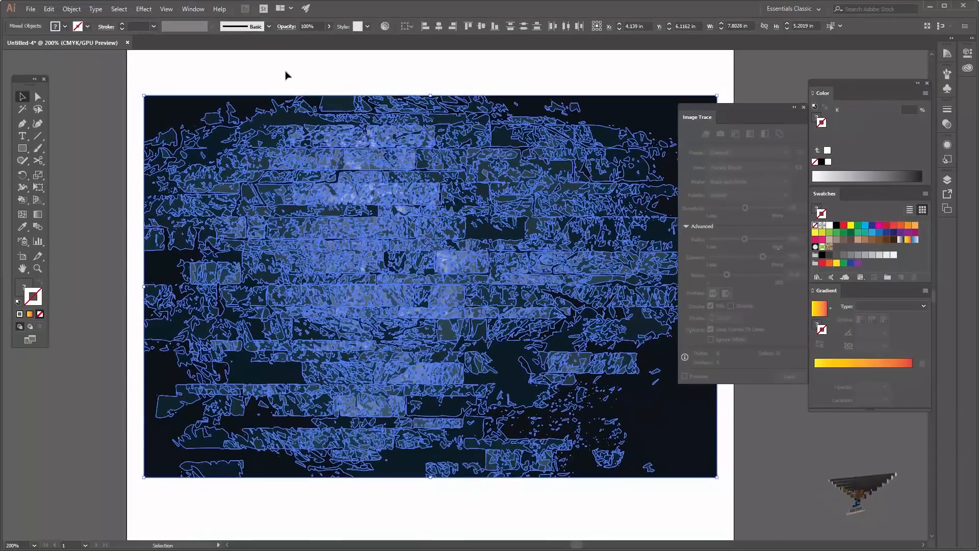
click(286, 76)
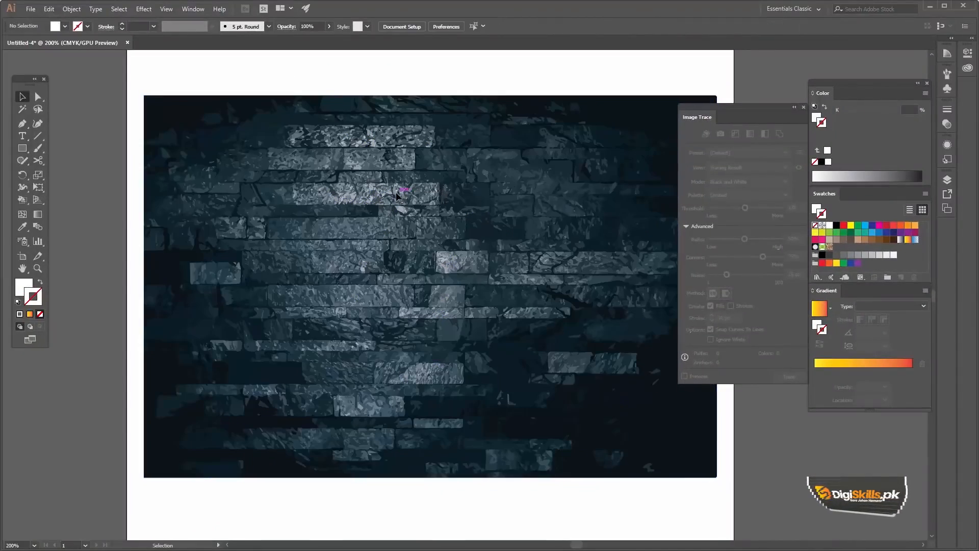
- Inspect the expanded stone wall's colored vector shapes at high magnification across several areas and as a whole
key(z)
click(434, 332)
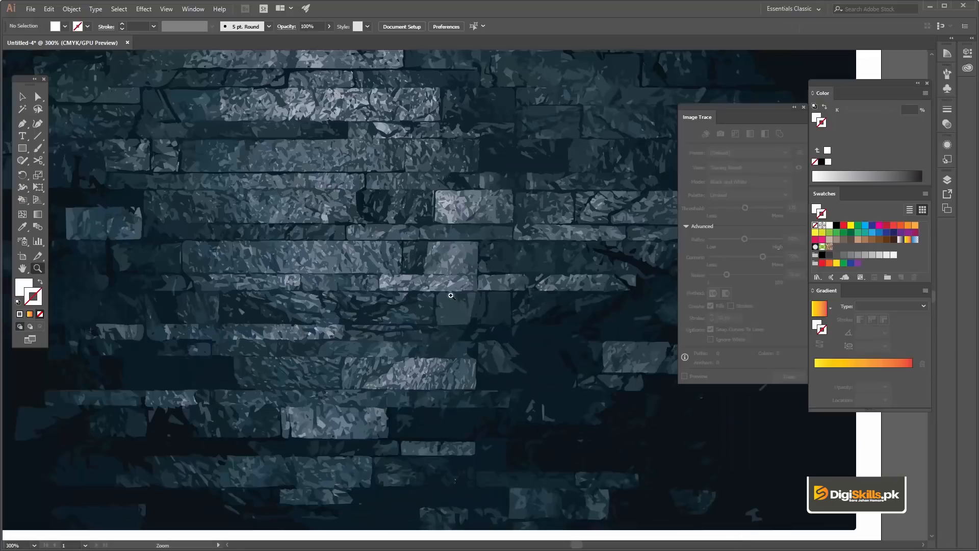
click(448, 271)
click(405, 292)
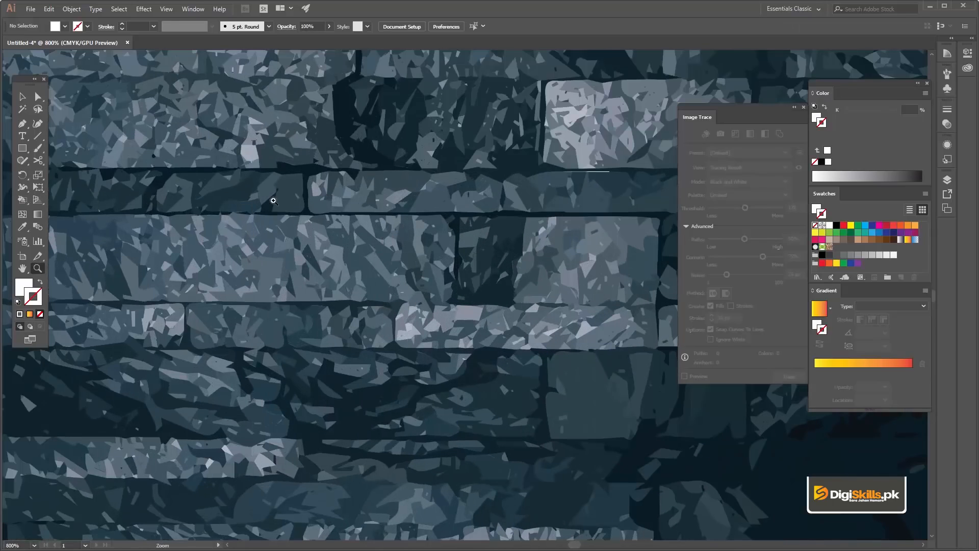
drag(305, 225, 426, 155)
drag(294, 300, 330, 248)
drag(346, 281, 330, 238)
click(342, 264)
click(352, 282)
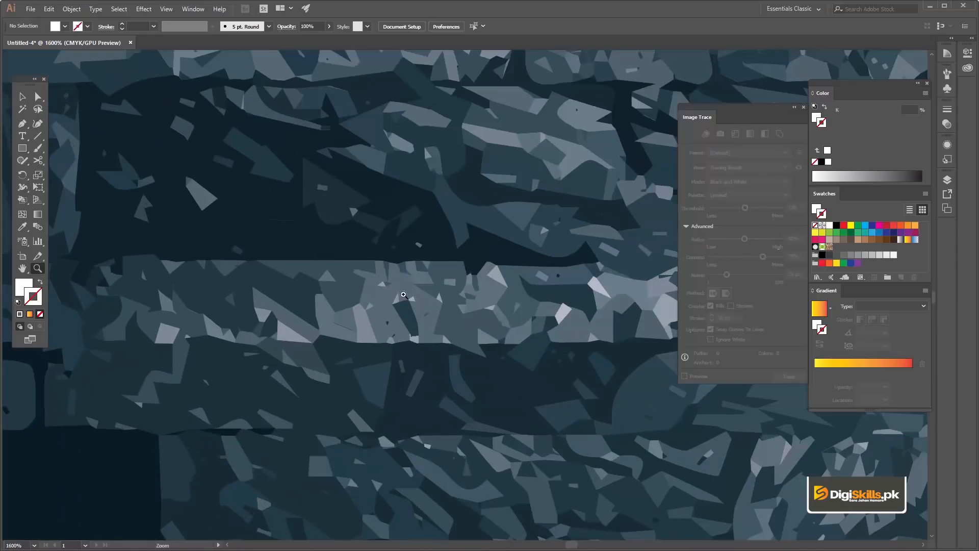
click(320, 339)
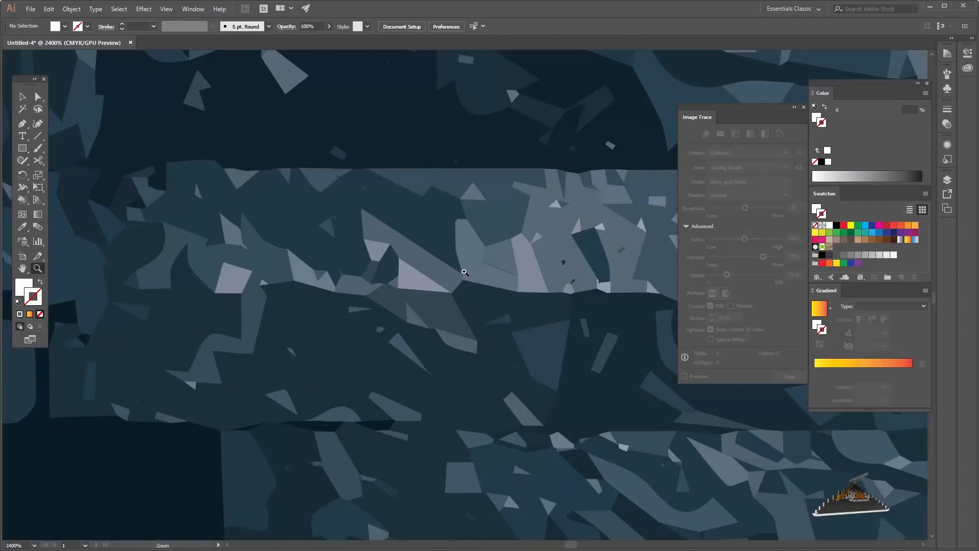
alt+click(466, 271)
alt+click(467, 270)
alt+click(467, 270)
alt+click(480, 260)
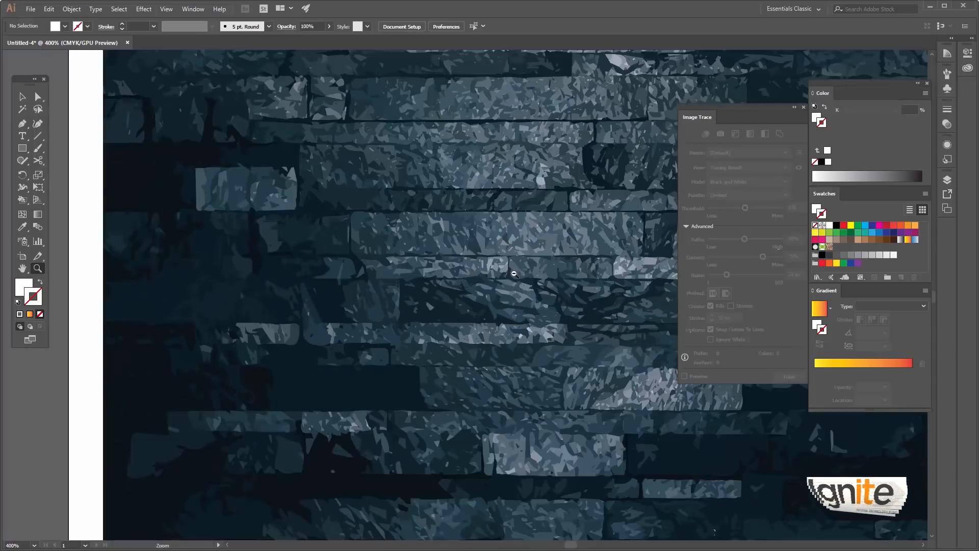
alt+click(518, 241)
click(530, 219)
click(546, 198)
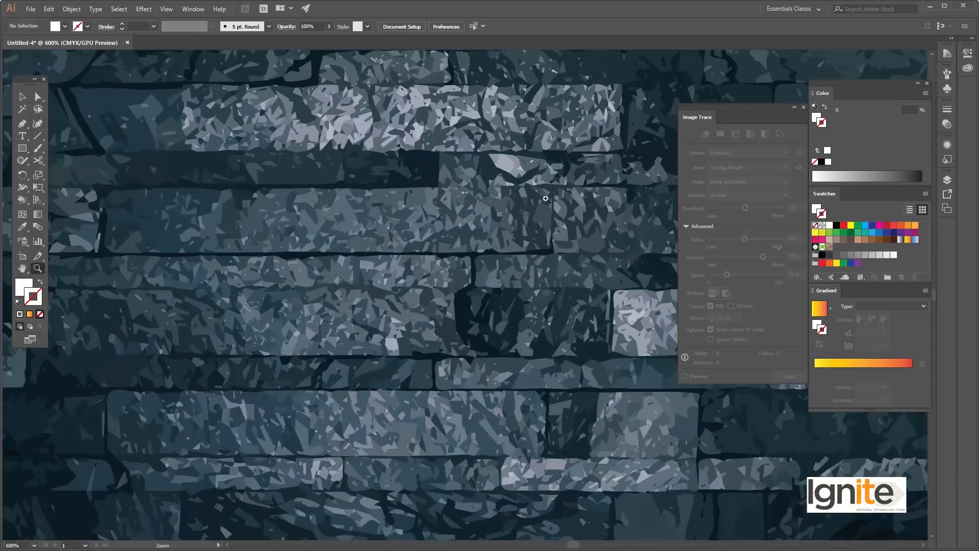
alt+click(539, 303)
alt+click(540, 303)
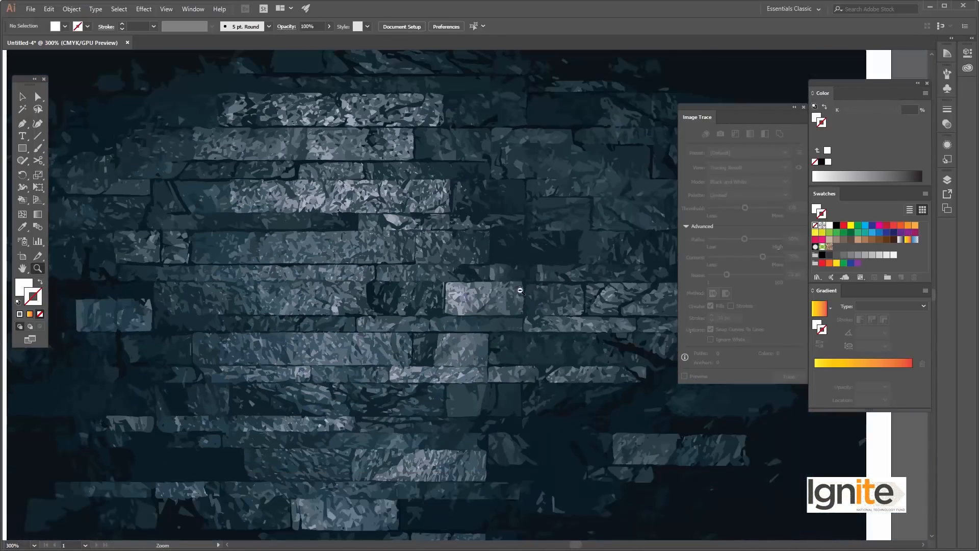
alt+click(521, 290)
drag(267, 206, 221, 167)
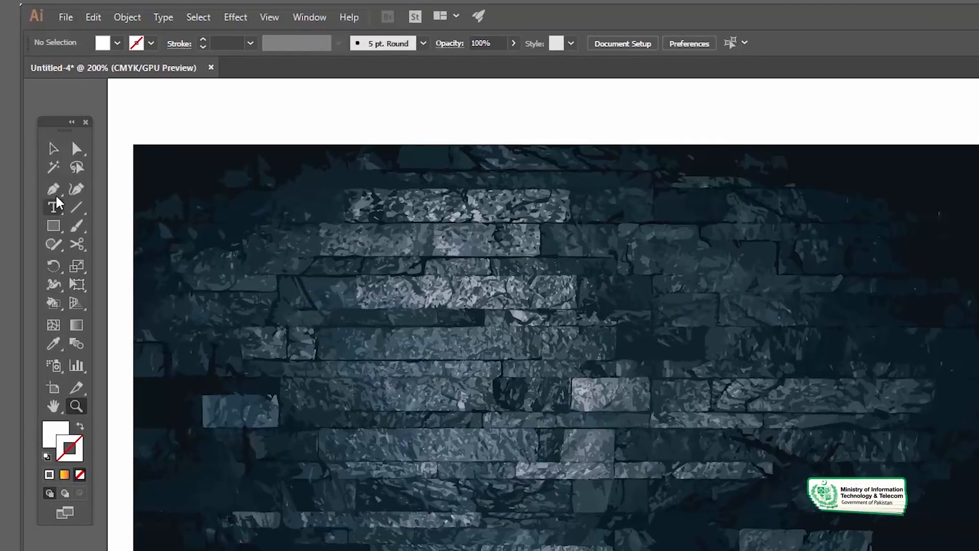
click(54, 170)
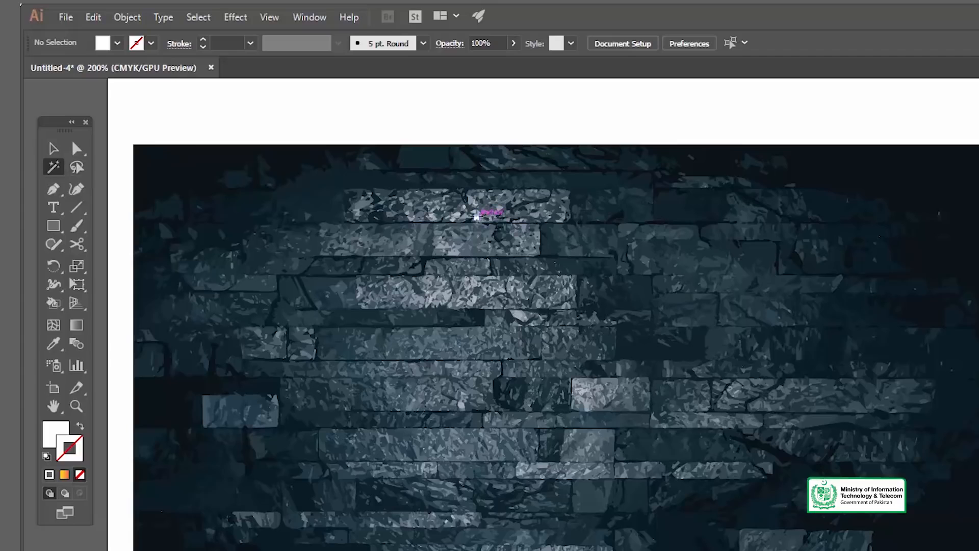
key(z)
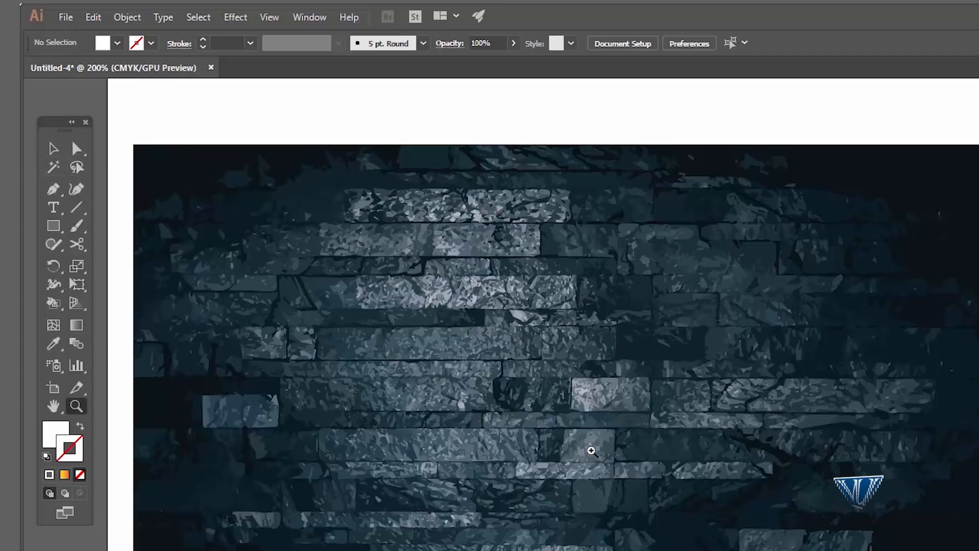
alt+click(591, 451)
click(822, 439)
key(v)
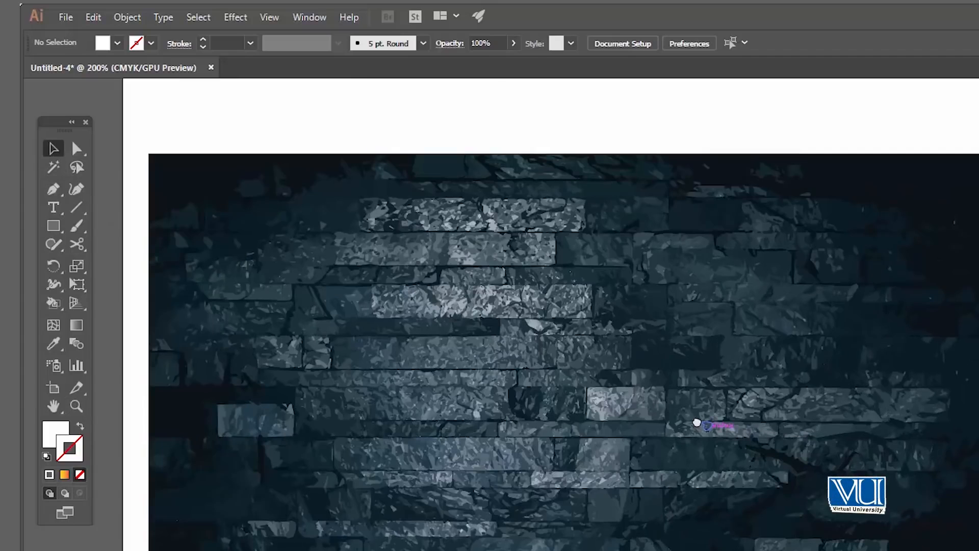
drag(696, 423, 693, 408)
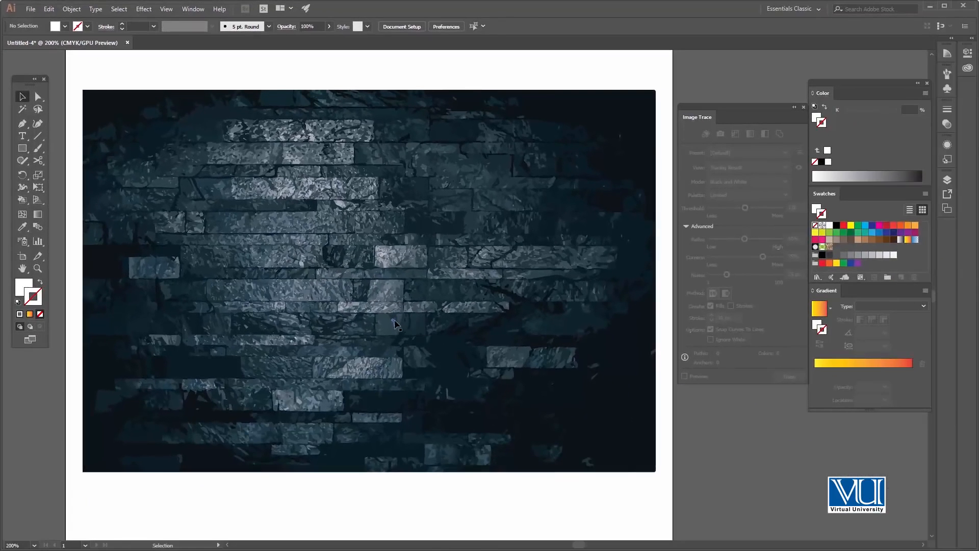
key(z)
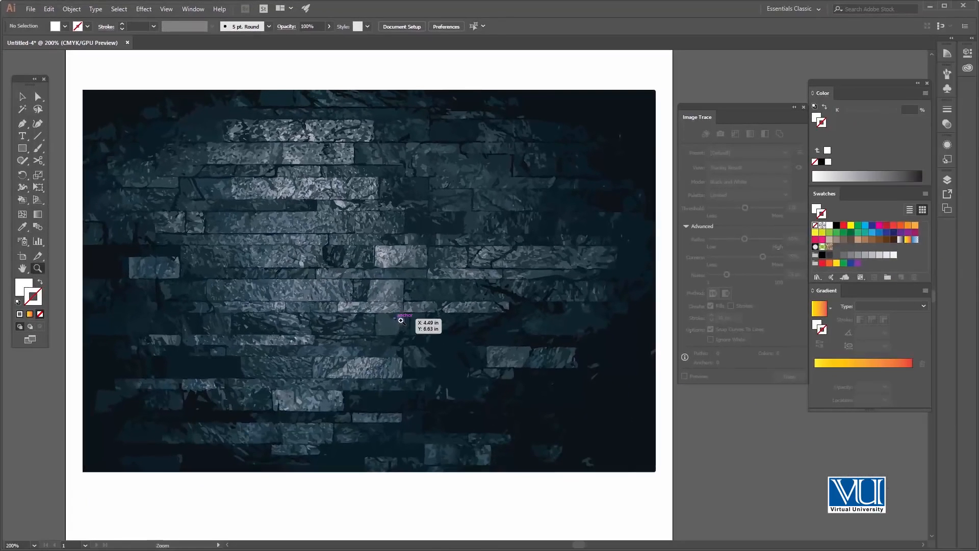
click(395, 312)
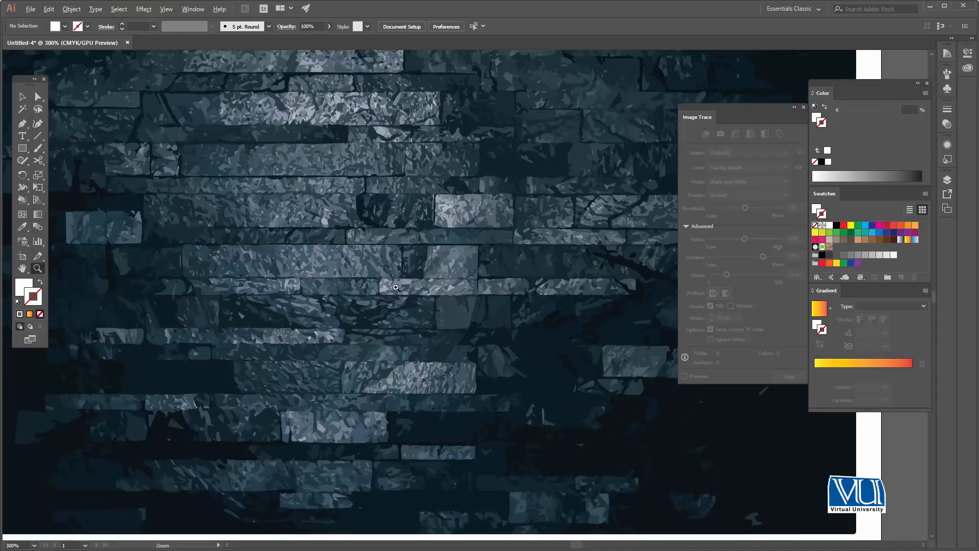
drag(393, 276, 410, 253)
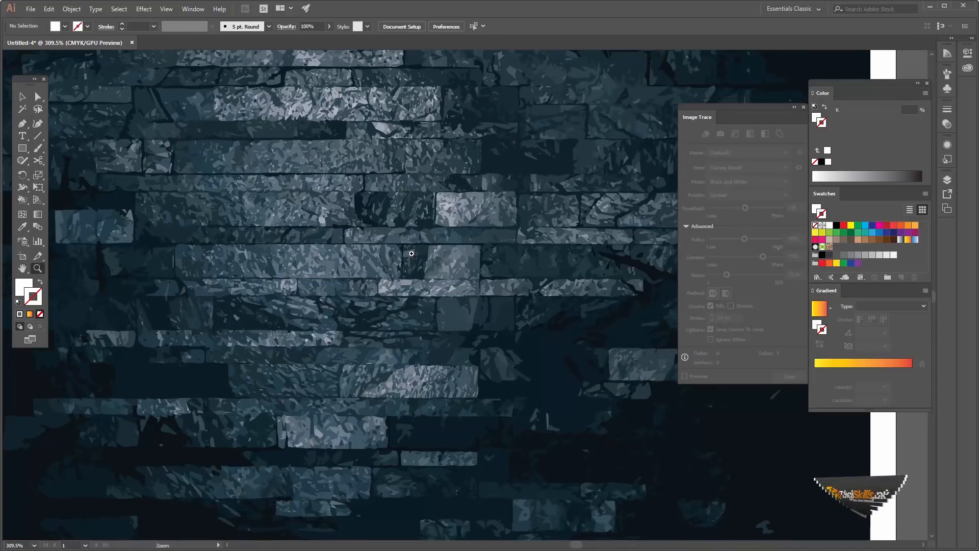